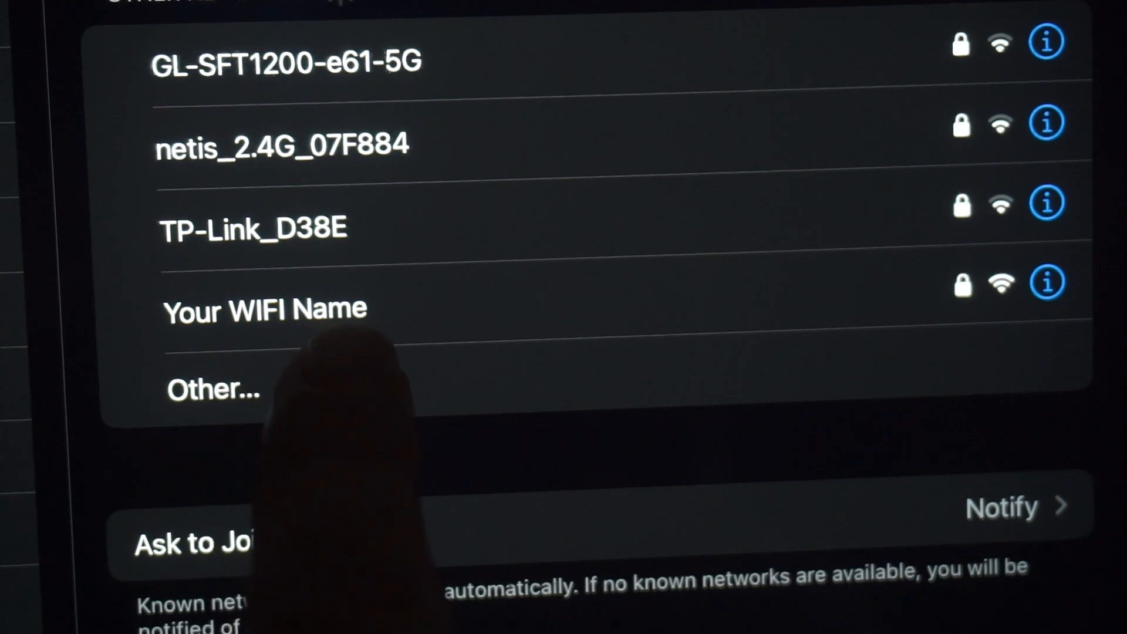
Step: Join the 'Your WIFI Name' Wi-Fi network using its password
click(355, 300)
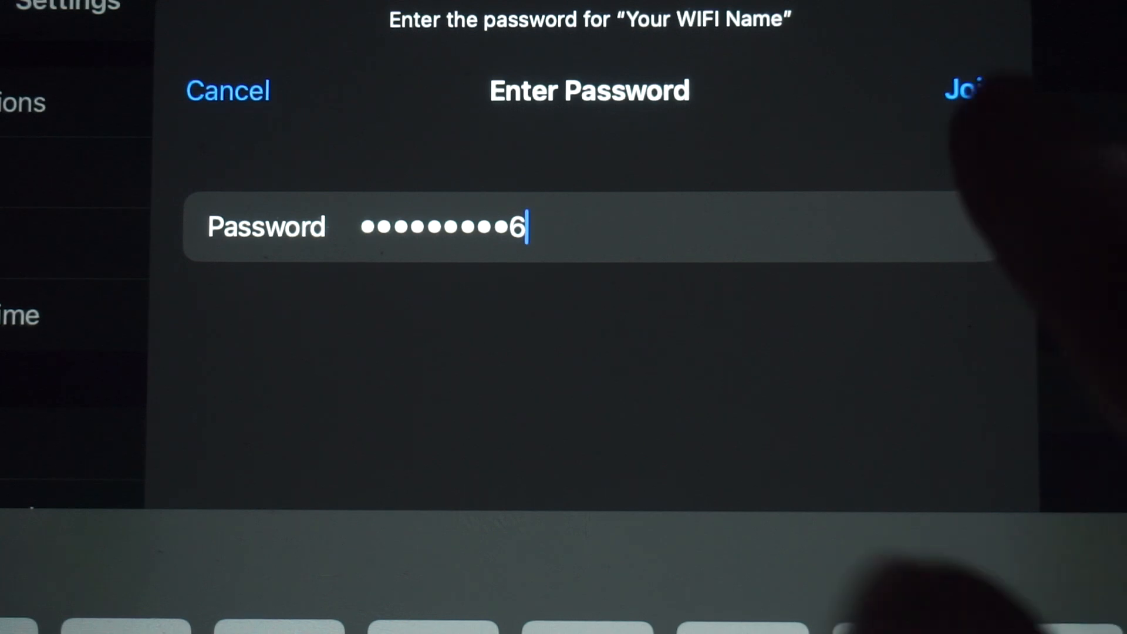
click(969, 88)
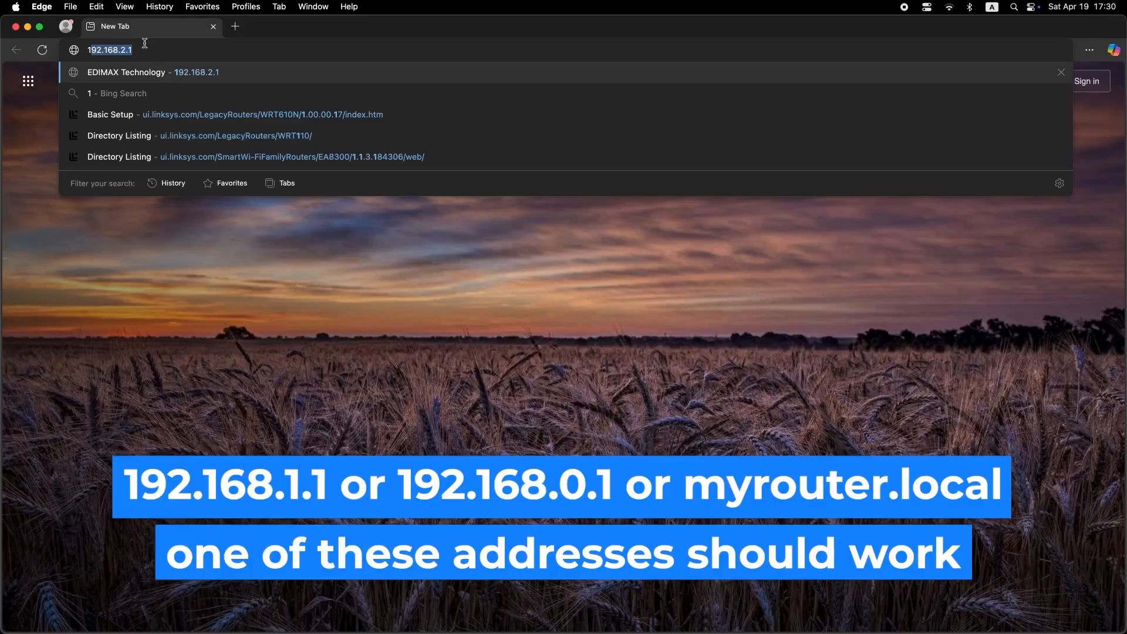
Step: Load the router admin page at 192.168.1.1, correcting the autocompleted 192.168.2.1
text(92)
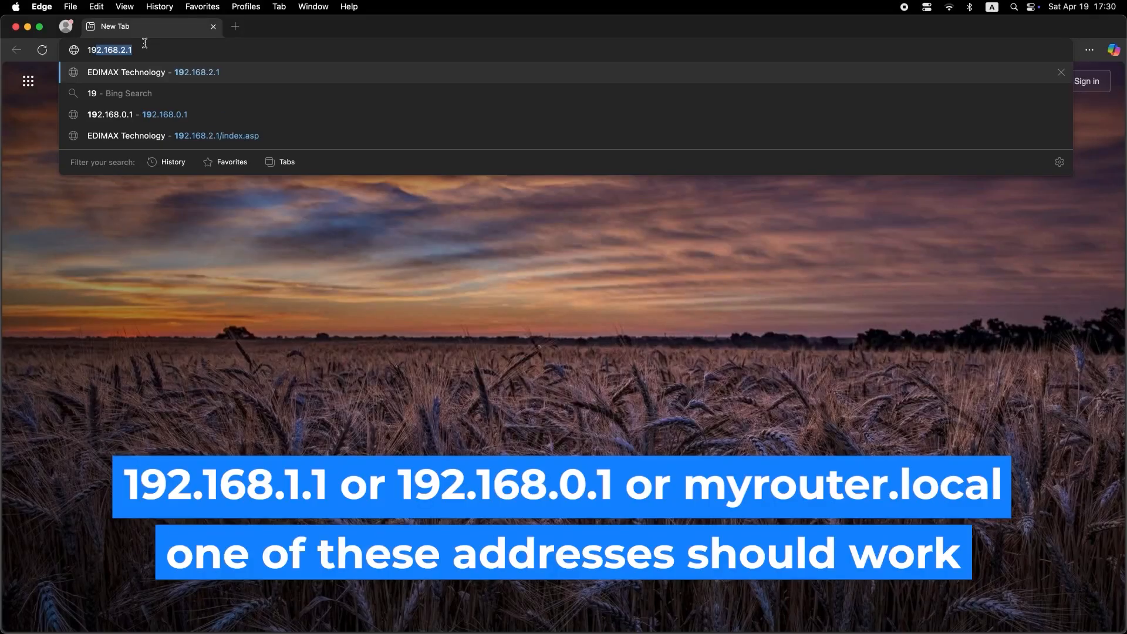
text(.168.2.1)
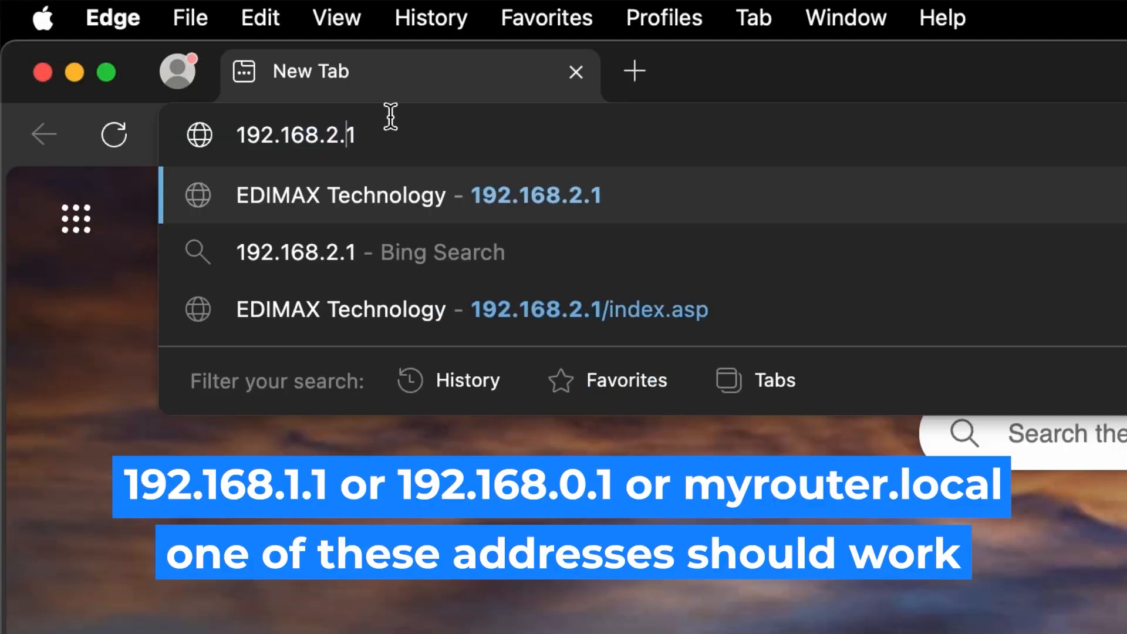
key(Left)
key(Left)
key(BackSpace)
text(1)
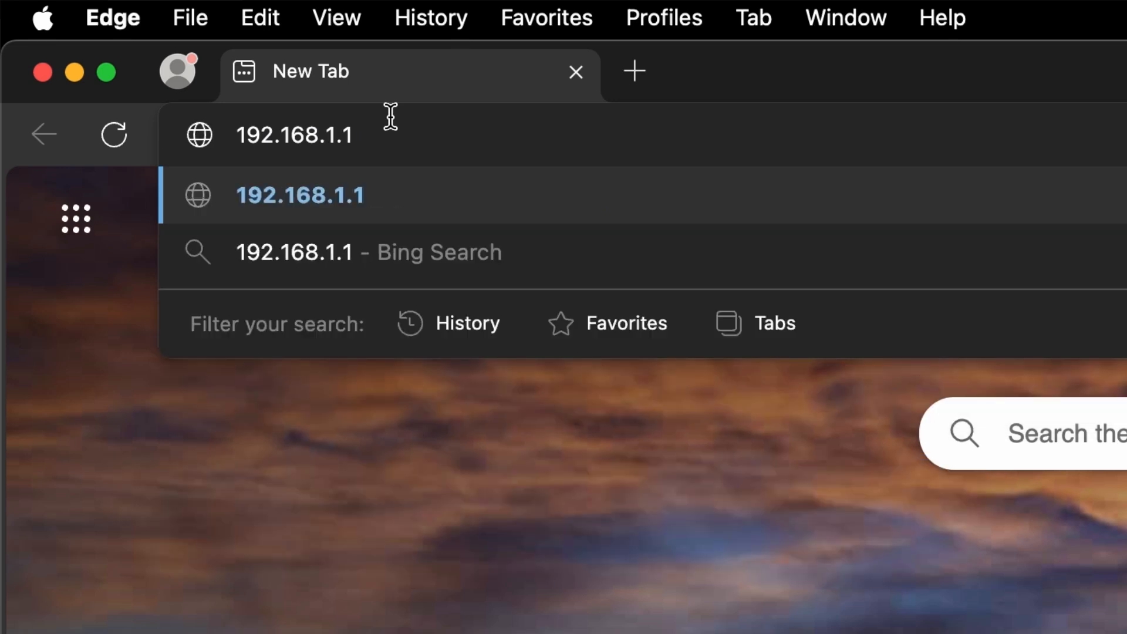
key(Return)
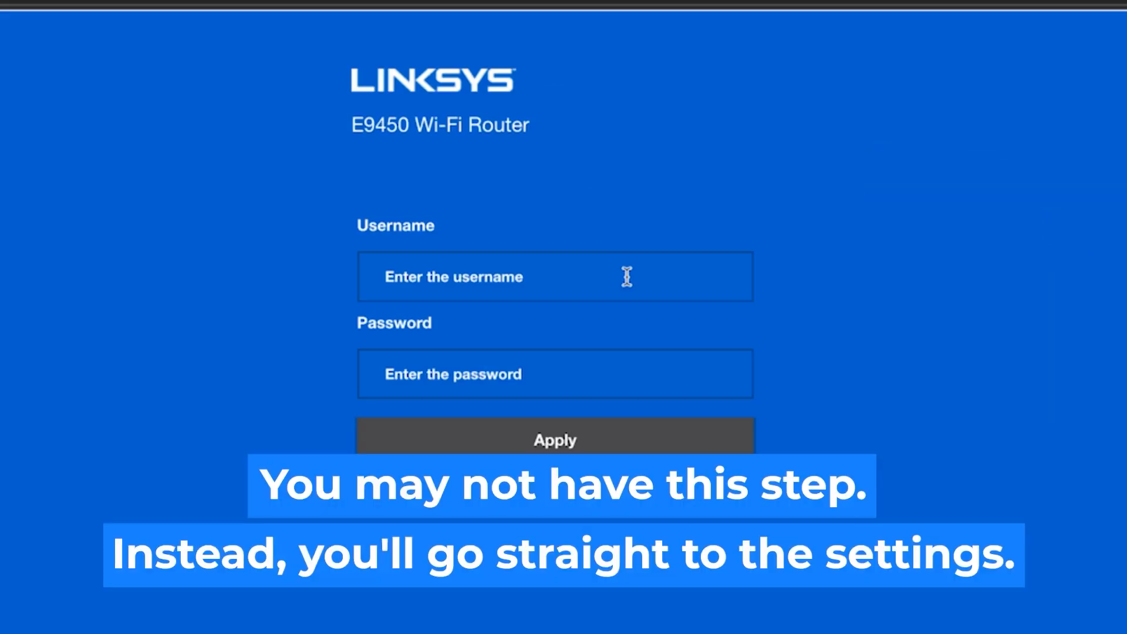
Step: Log in to the Linksys router with username admin and the router password
click(627, 276)
text(admin)
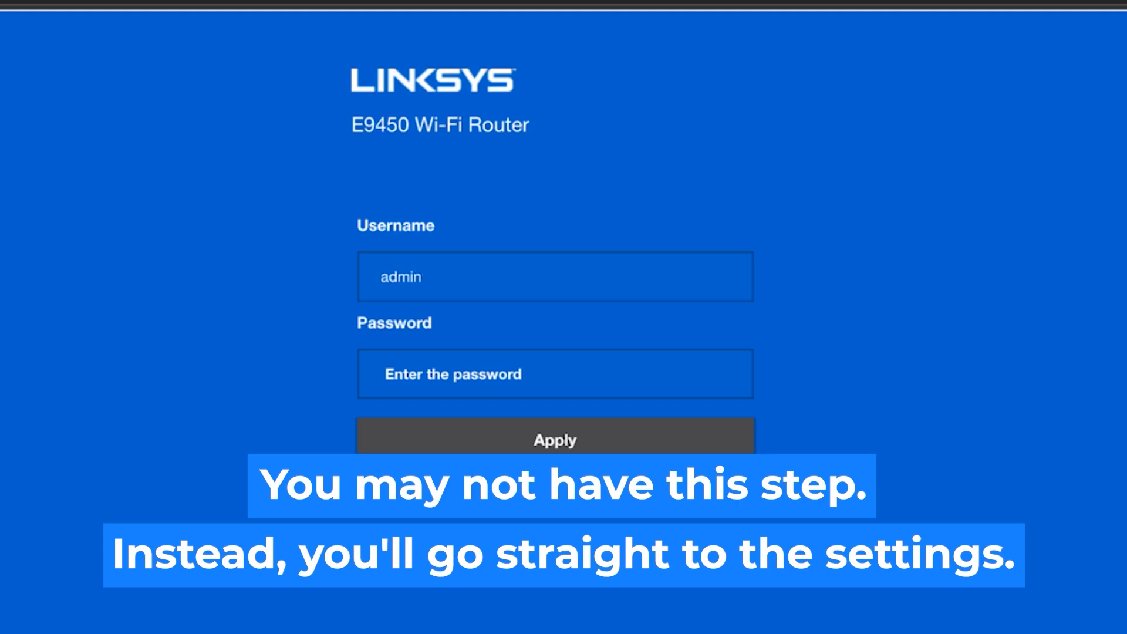
click(563, 379)
text(admin)
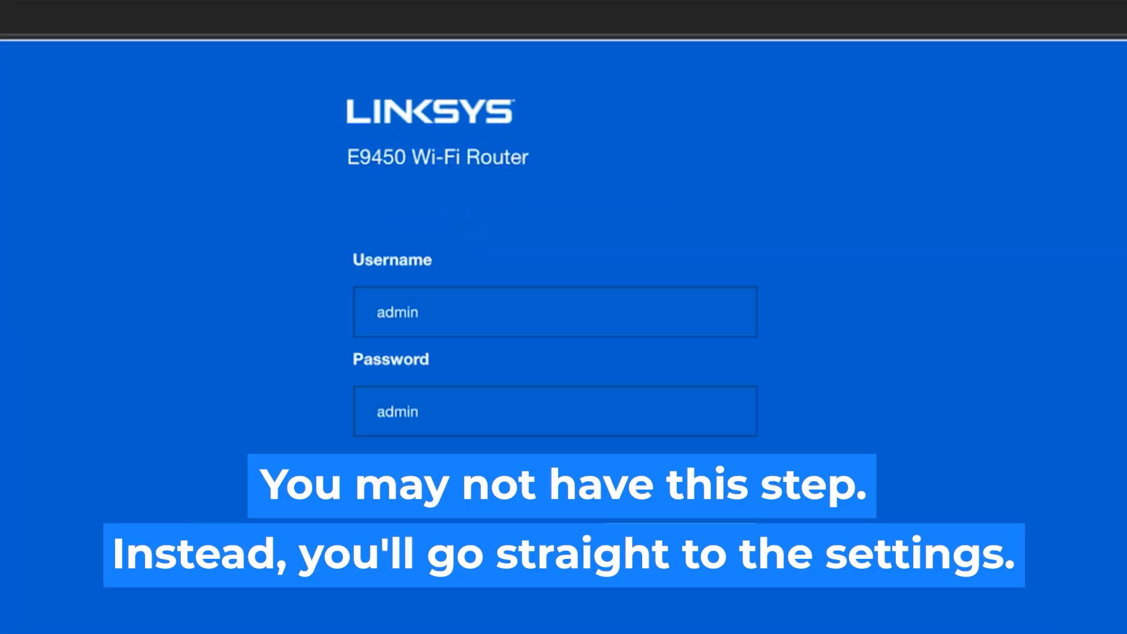
click(566, 430)
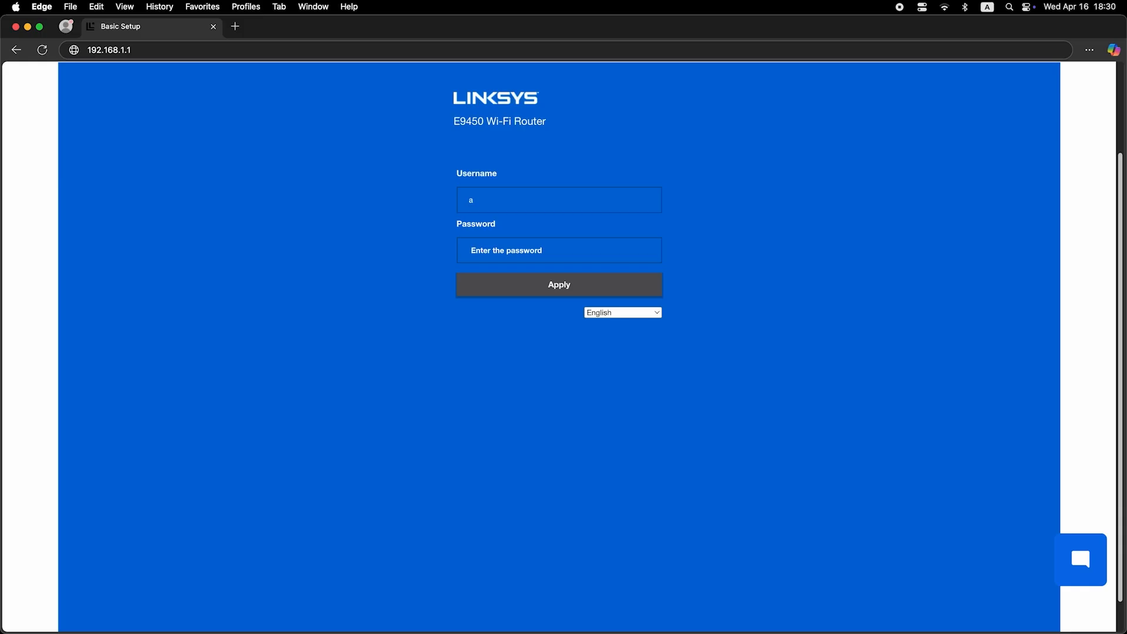
text(n)
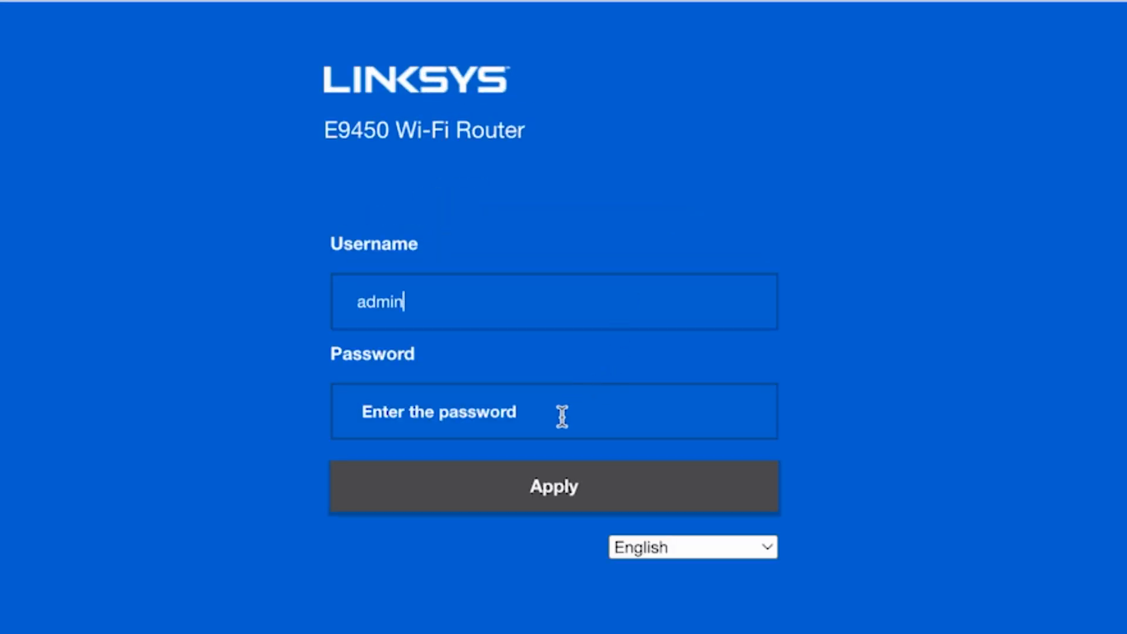
key(Tab)
text(admin)
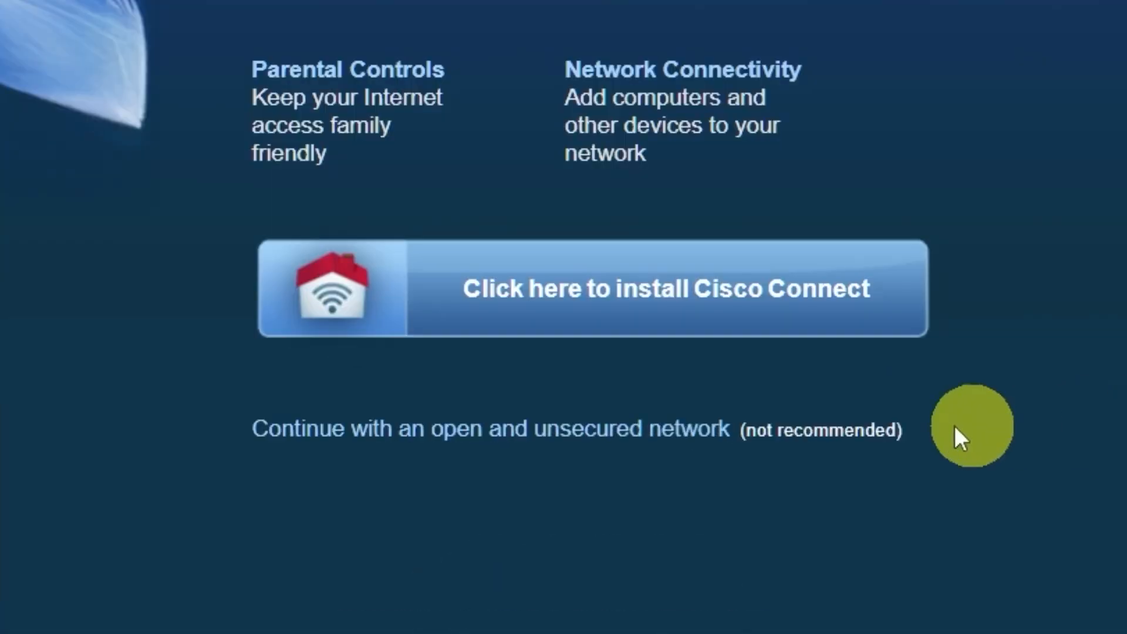
Step: Skip Cisco Connect by continuing with an open, unsecured network and dismiss the notice
click(686, 440)
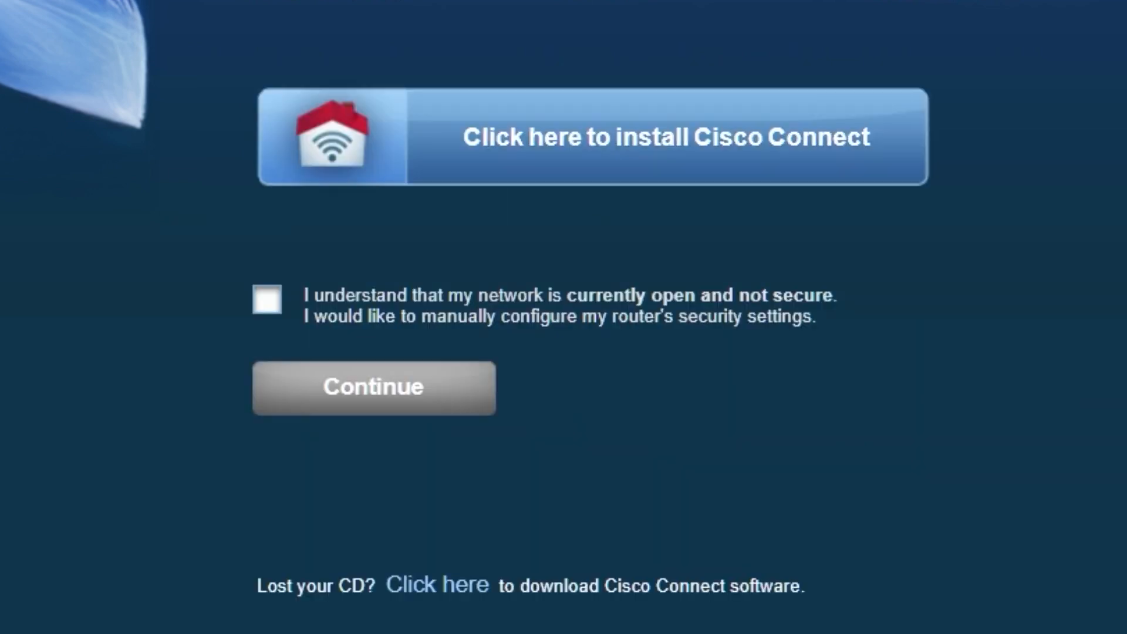
click(268, 299)
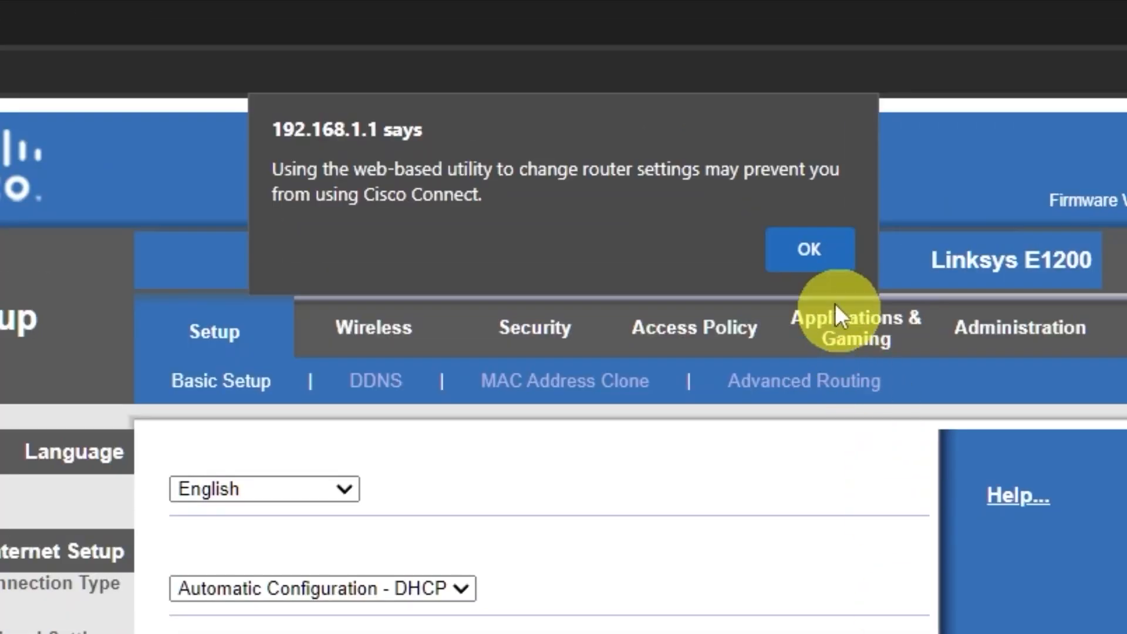
click(829, 263)
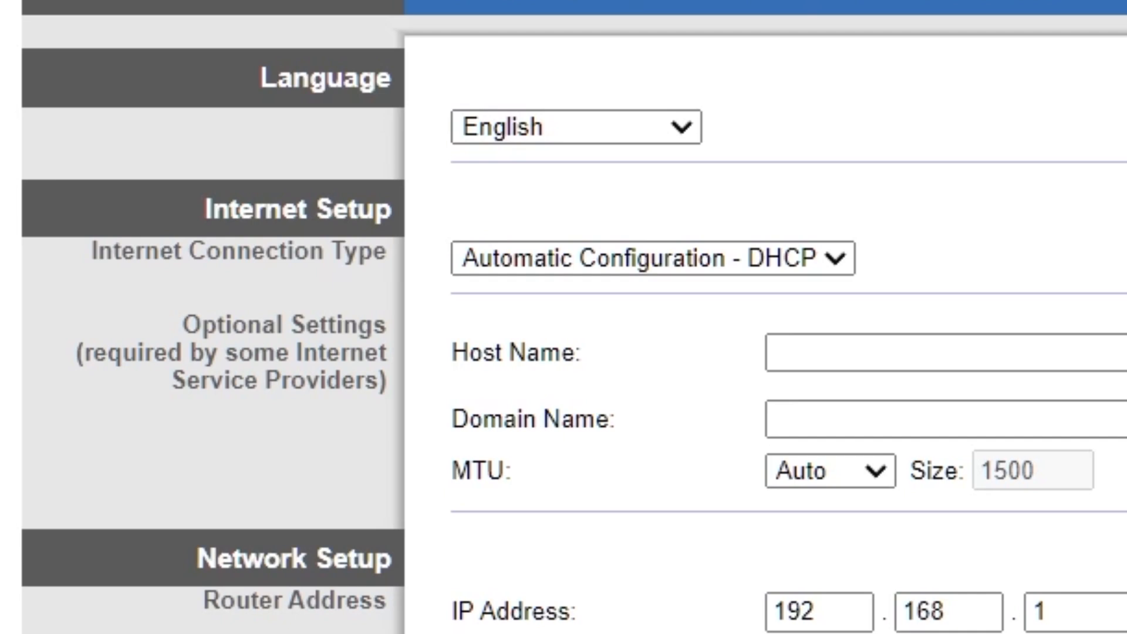
click(683, 127)
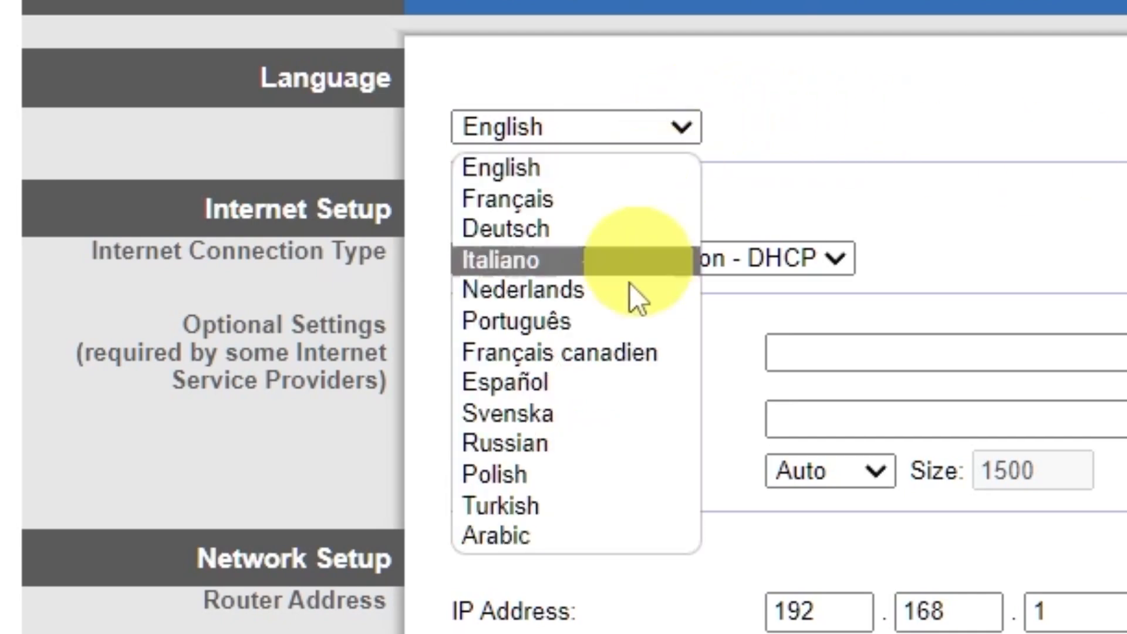
click(685, 121)
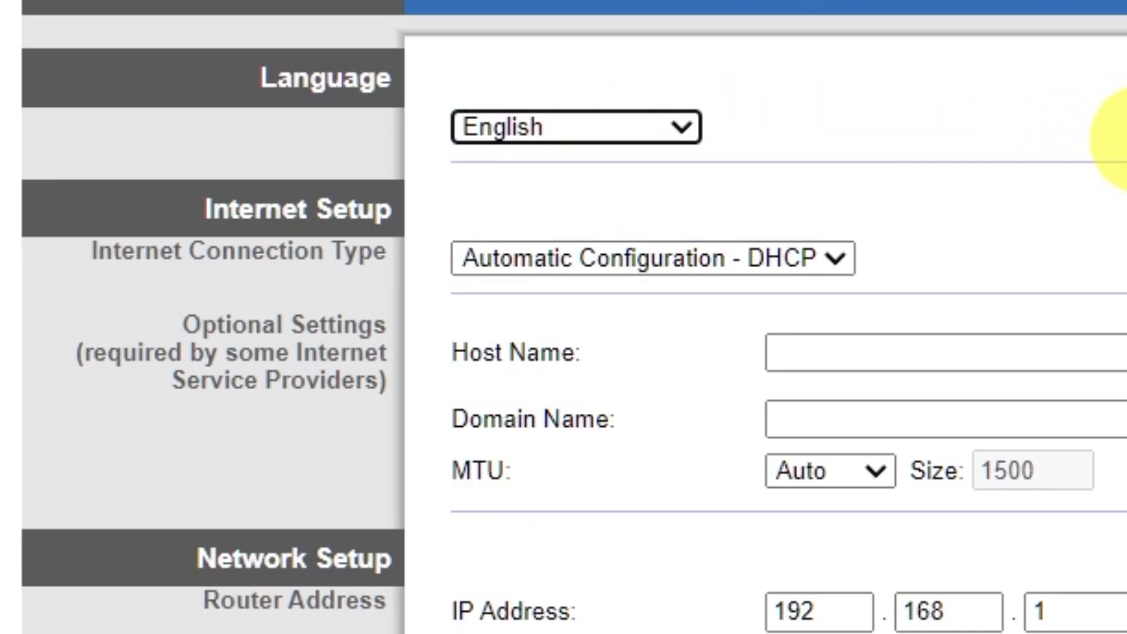
click(841, 256)
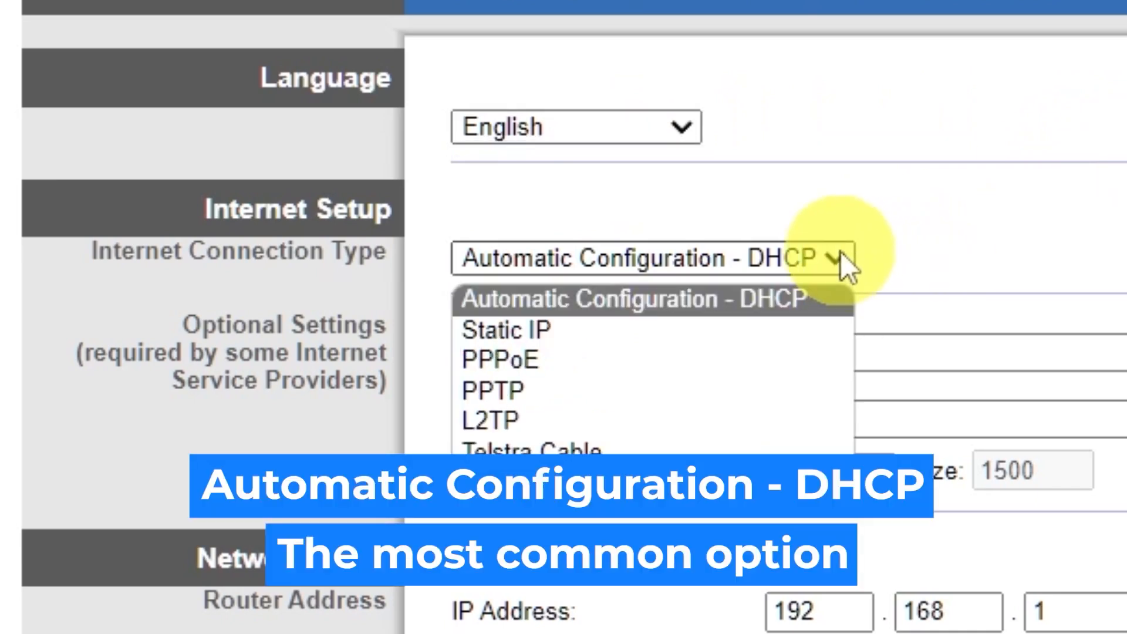
click(597, 330)
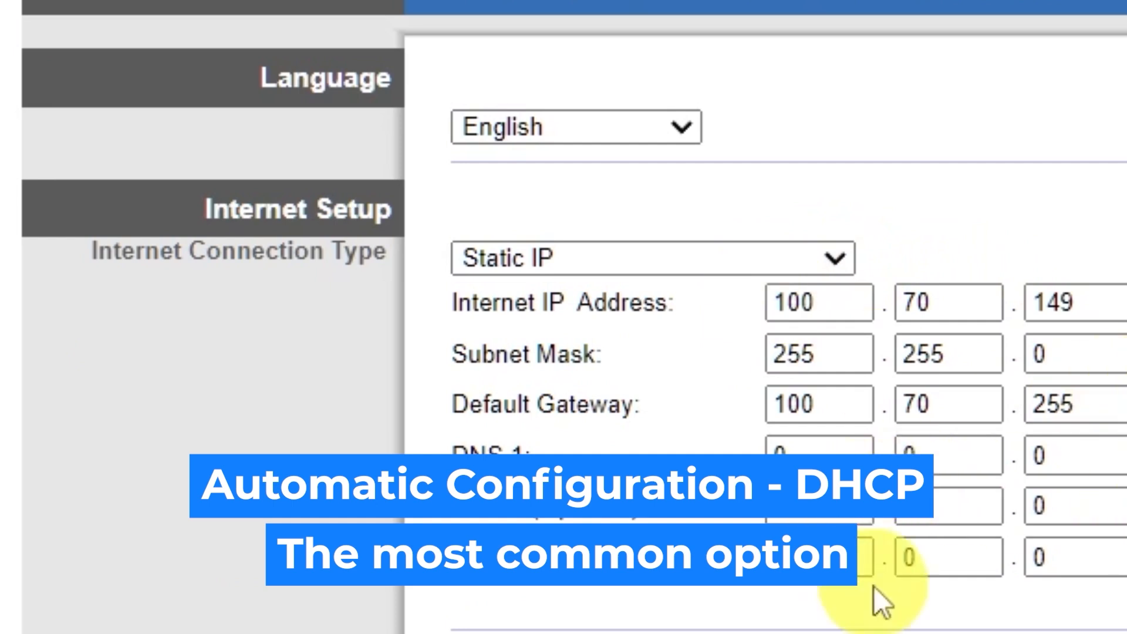
click(831, 261)
click(664, 360)
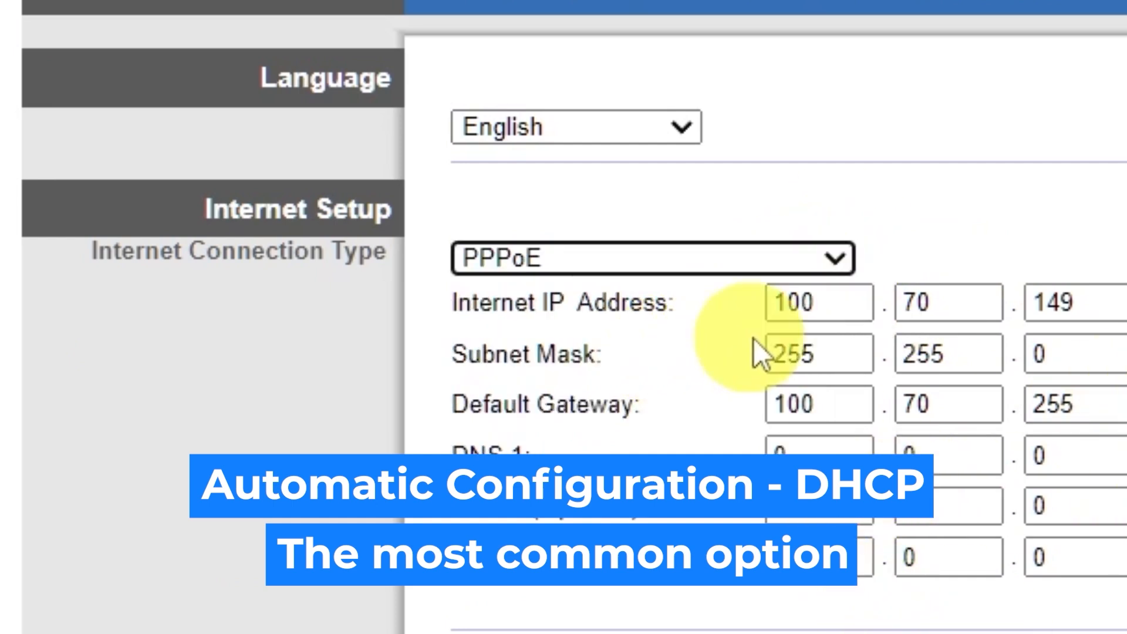
click(838, 260)
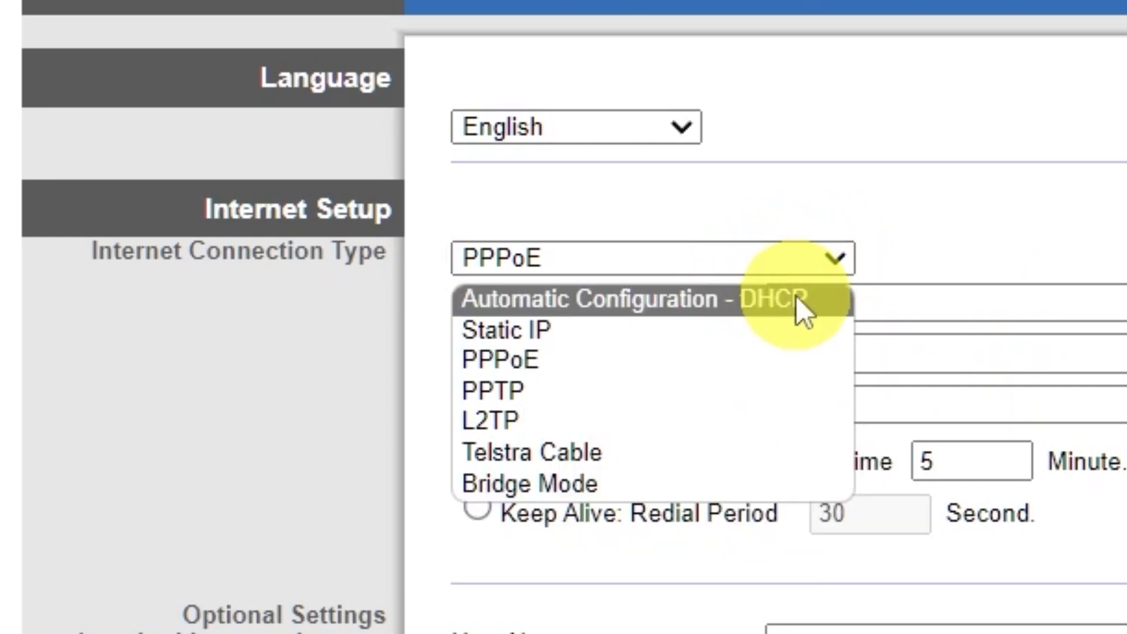
click(795, 294)
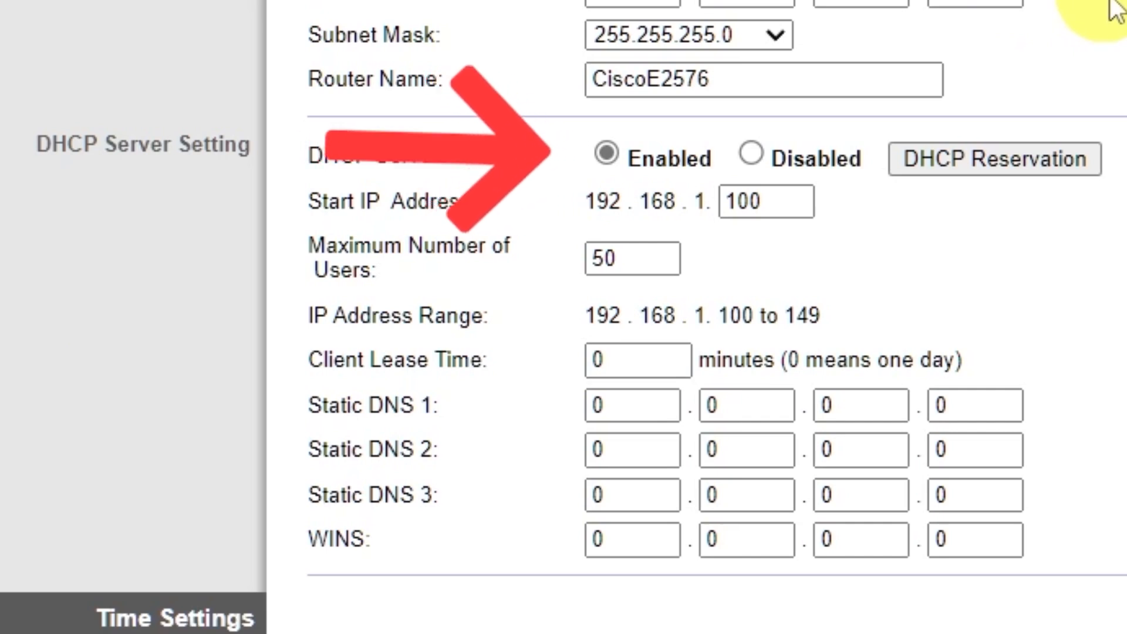
Step: Set Time Zone to (GMT-09:00) Alaska and save the settings
scroll(1056, 12, down, 5)
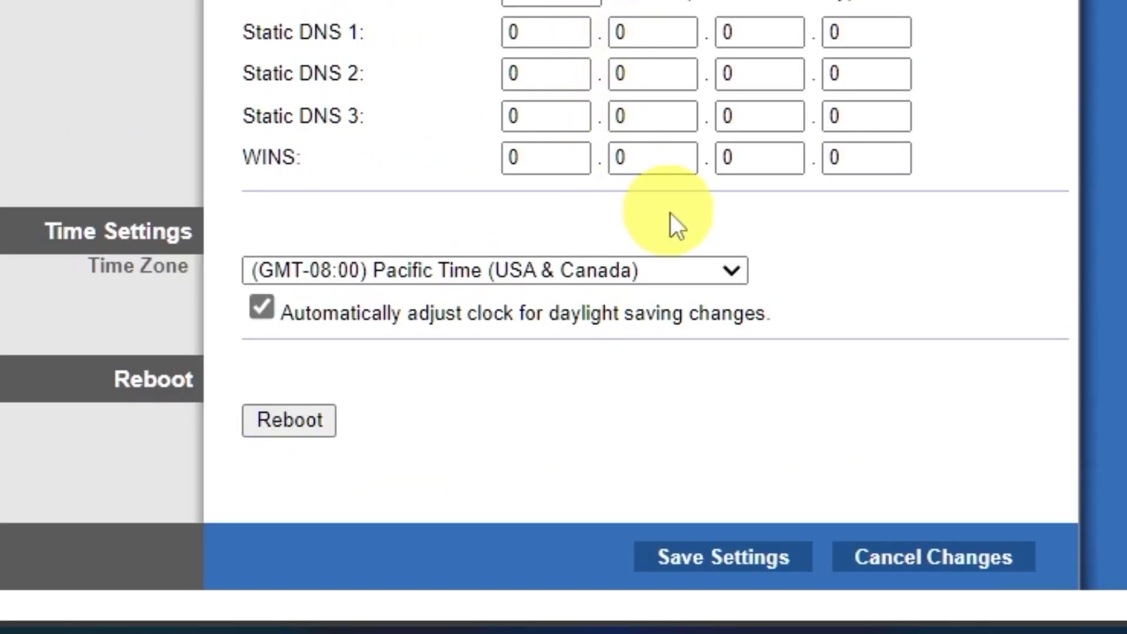
click(730, 269)
scroll(616, 12, down, 5)
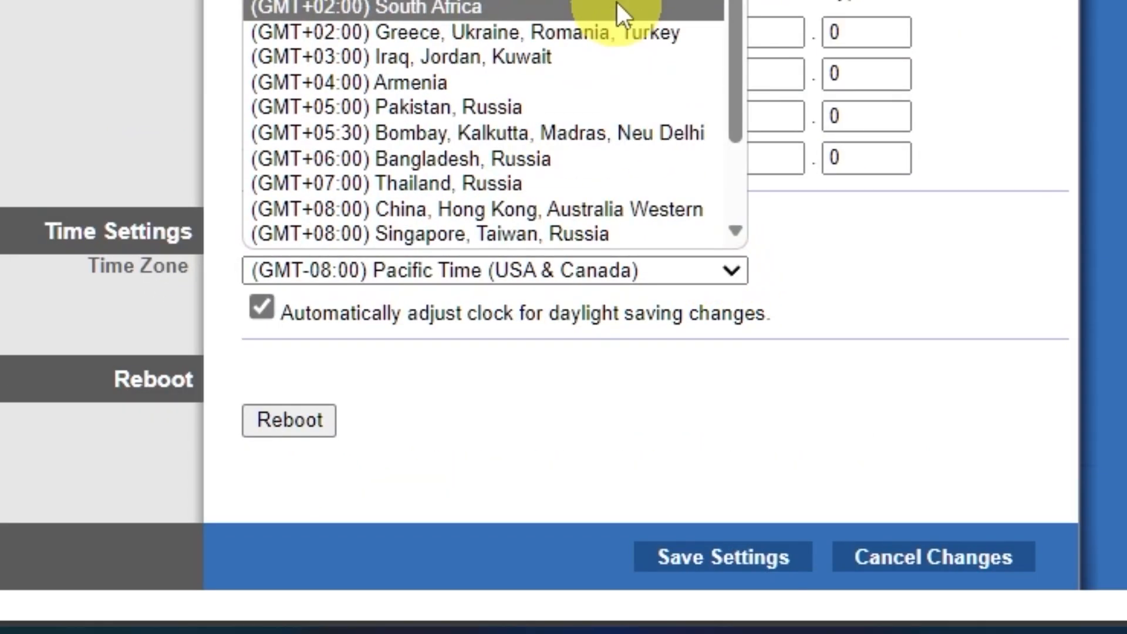
scroll(610, 27, up, 5)
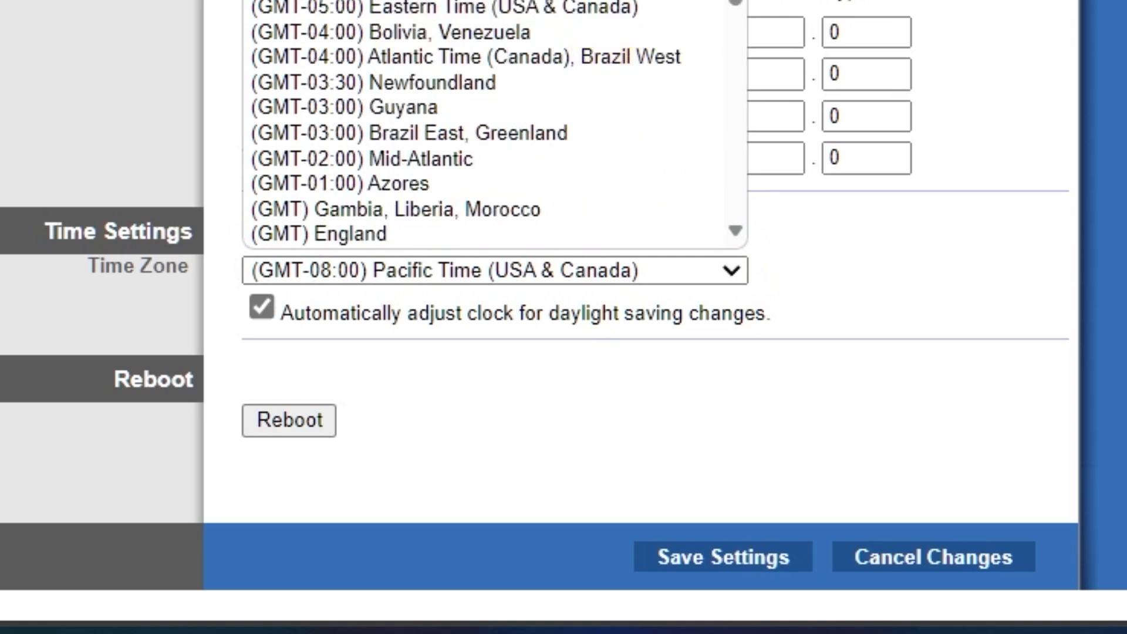
click(610, 2)
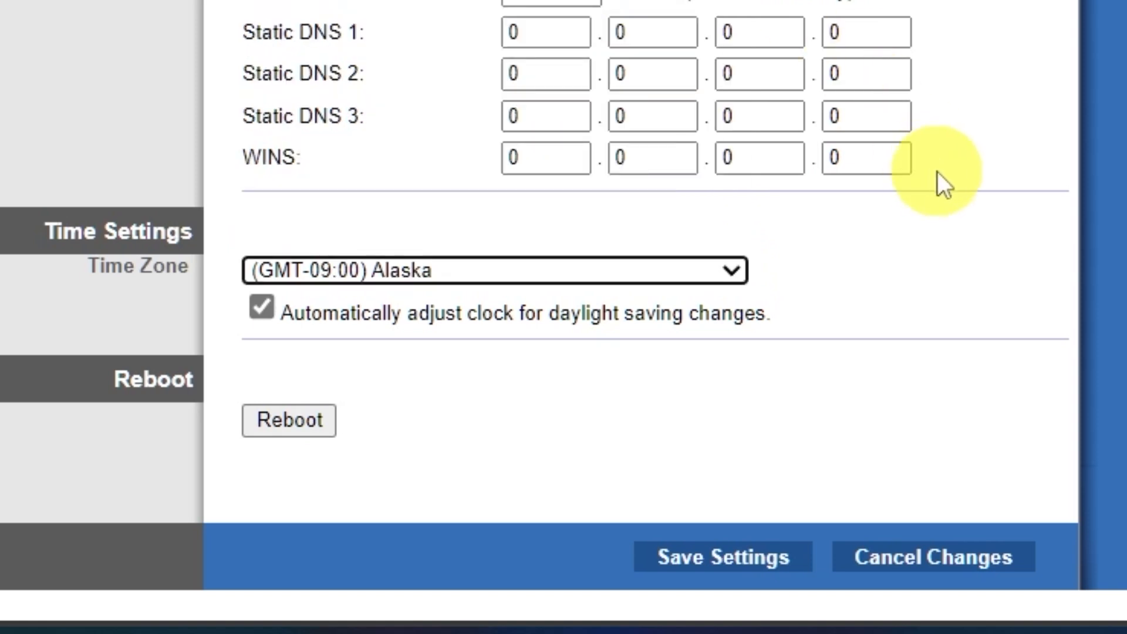
click(747, 560)
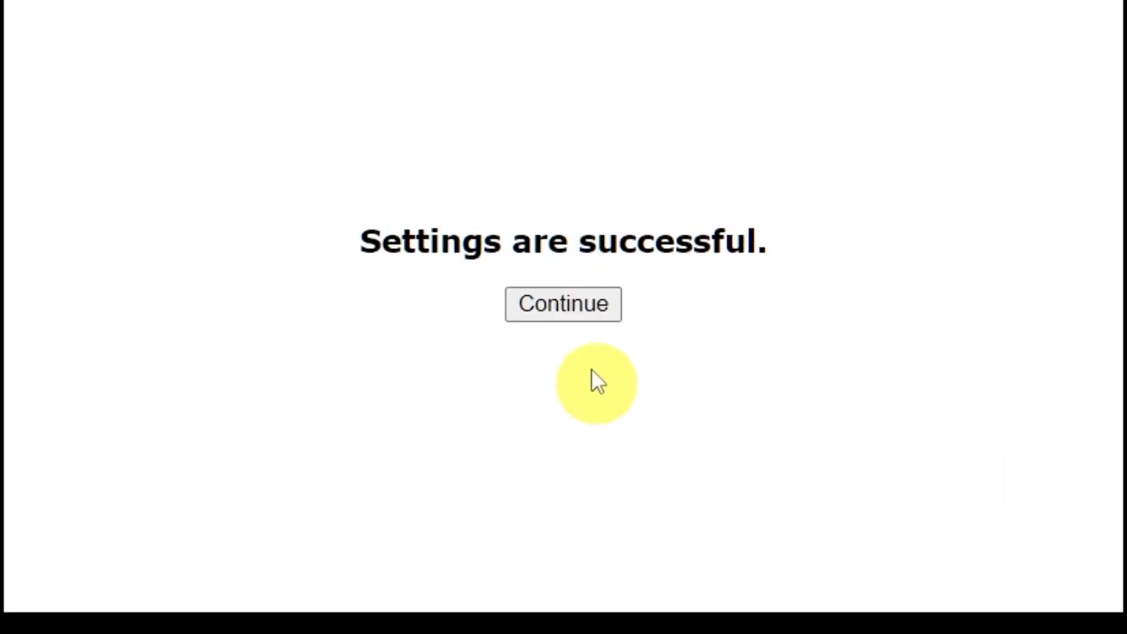
click(569, 209)
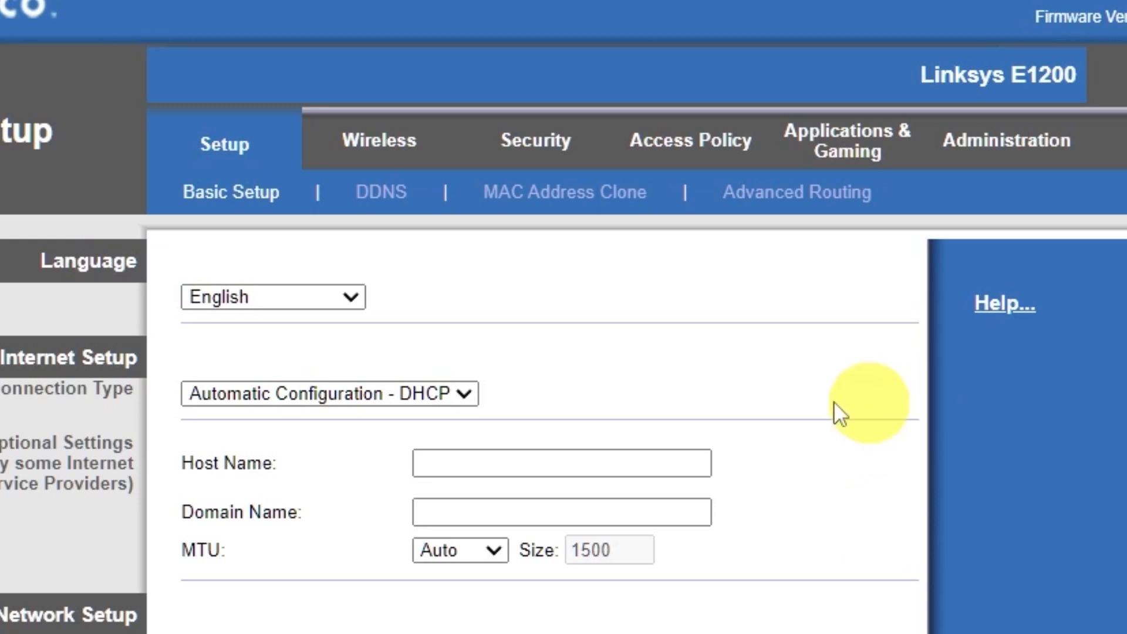
Step: Rename the wireless SSID to Cisco by deleting E2576, save it, and rejoin Wi-Fi
click(383, 154)
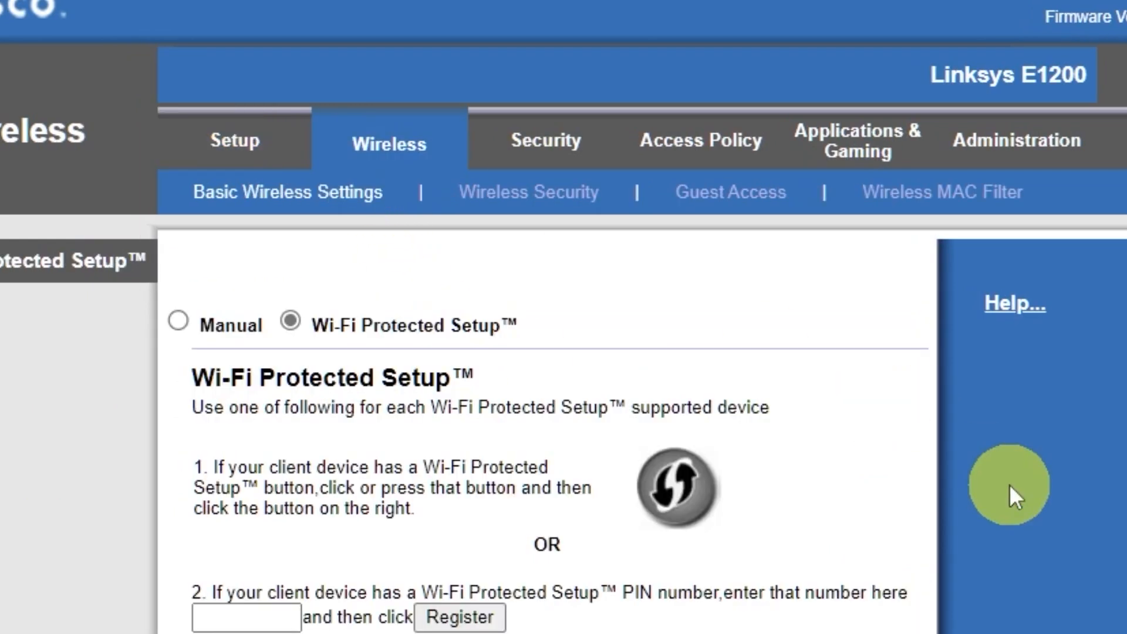
click(179, 320)
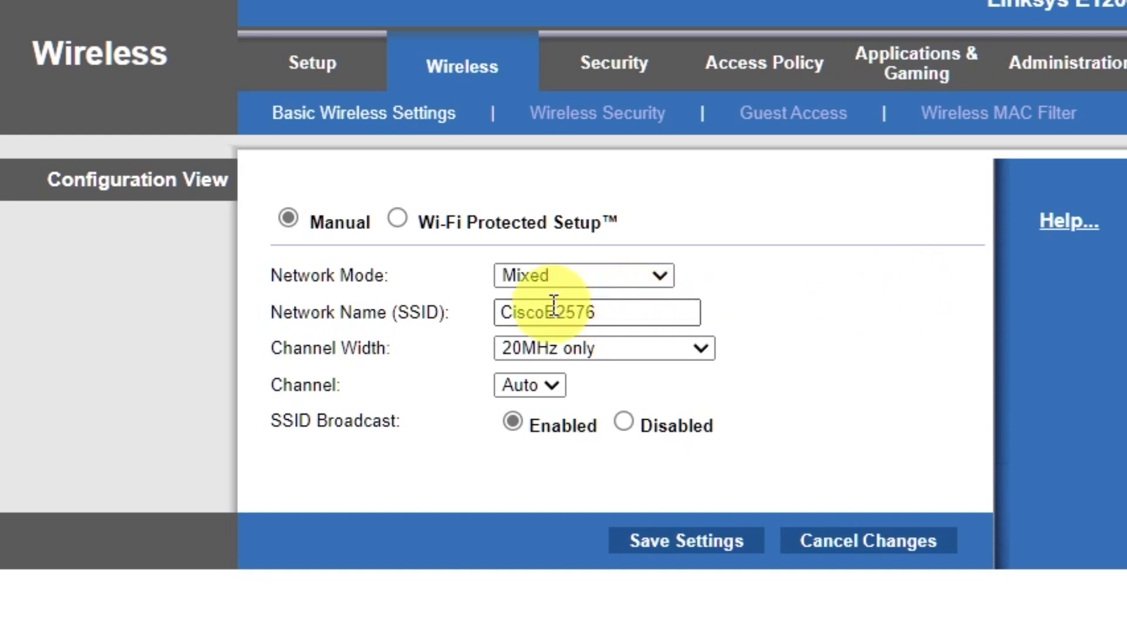
drag(546, 312, 616, 314)
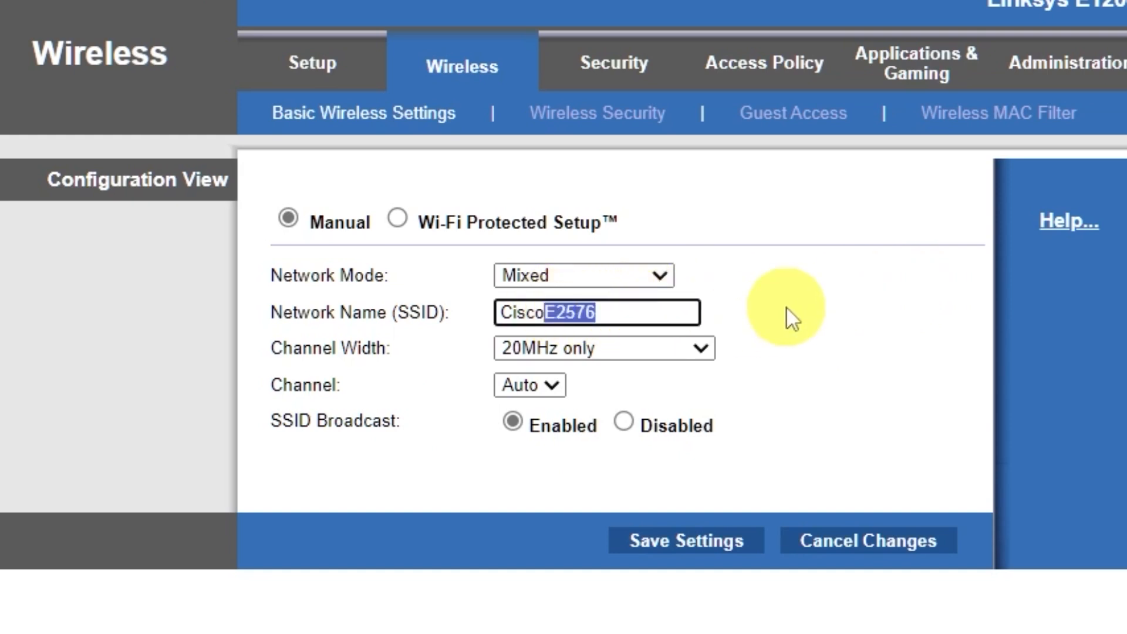
key(BackSpace)
click(698, 546)
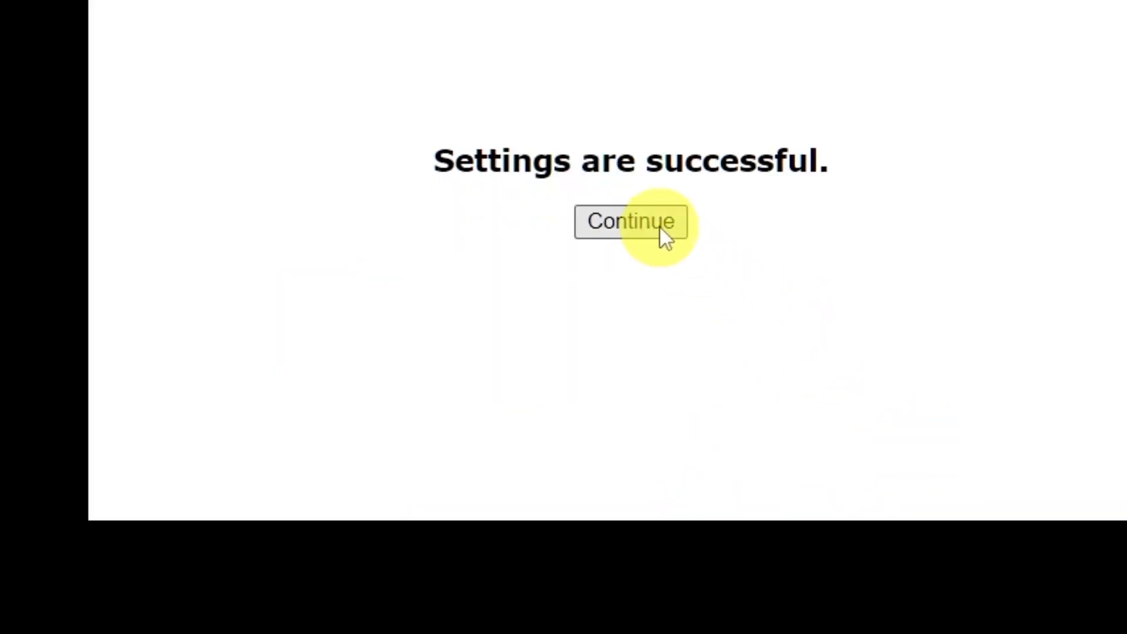
click(665, 227)
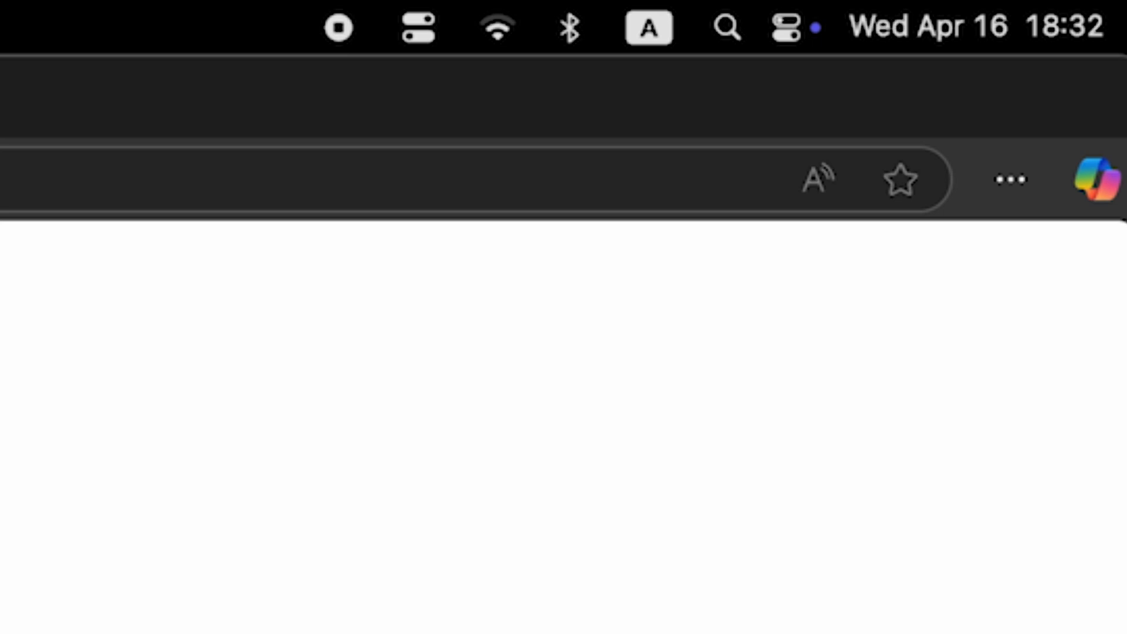
click(485, 35)
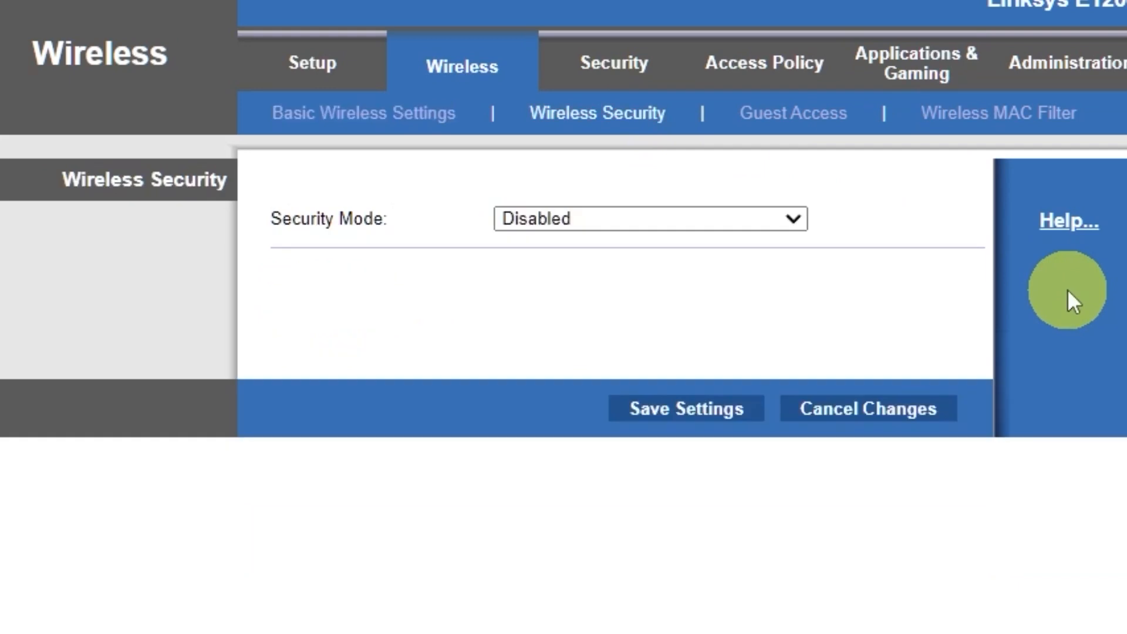
Step: Set wireless Security Mode to WPA2/WPA Mixed Mode with a passphrase and save it
click(785, 217)
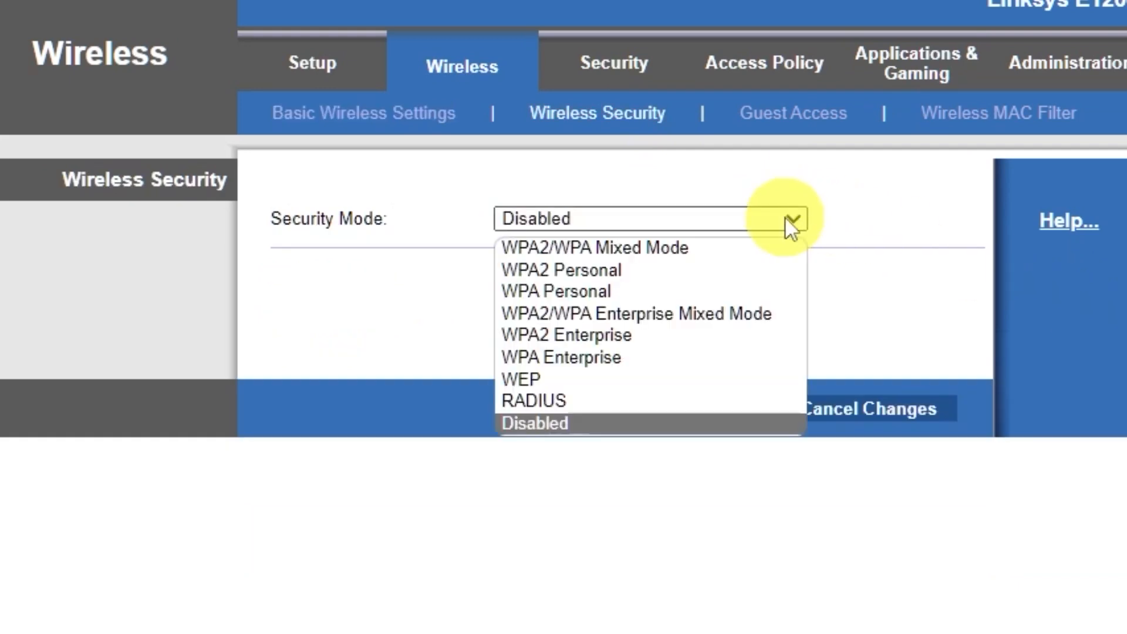
click(693, 247)
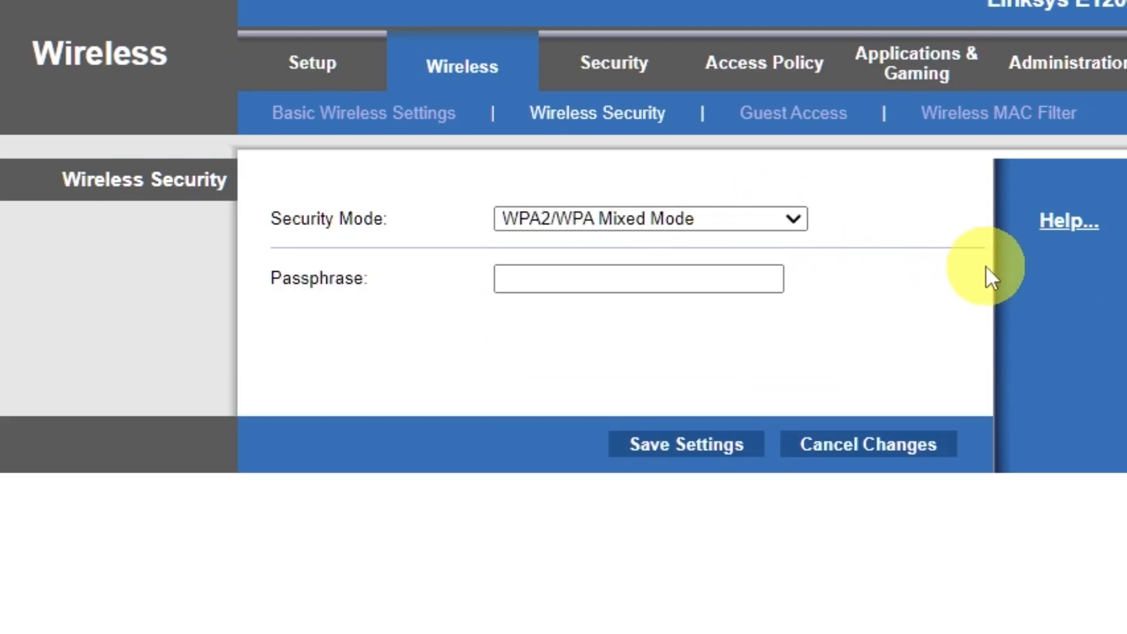
click(721, 270)
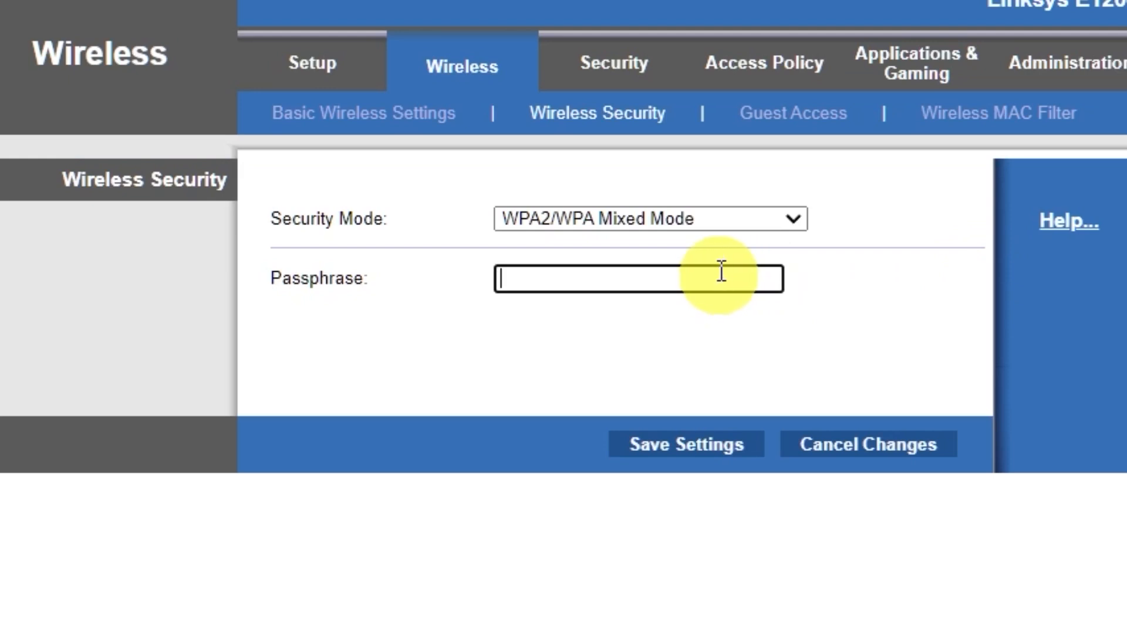
text(12345678)
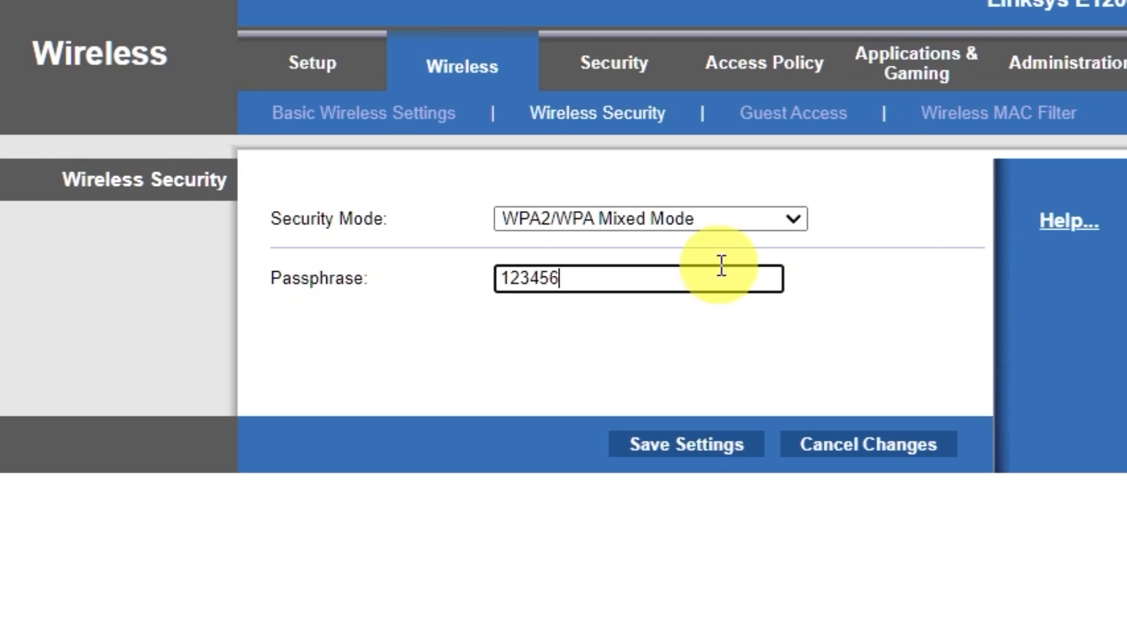
text(9)
click(687, 457)
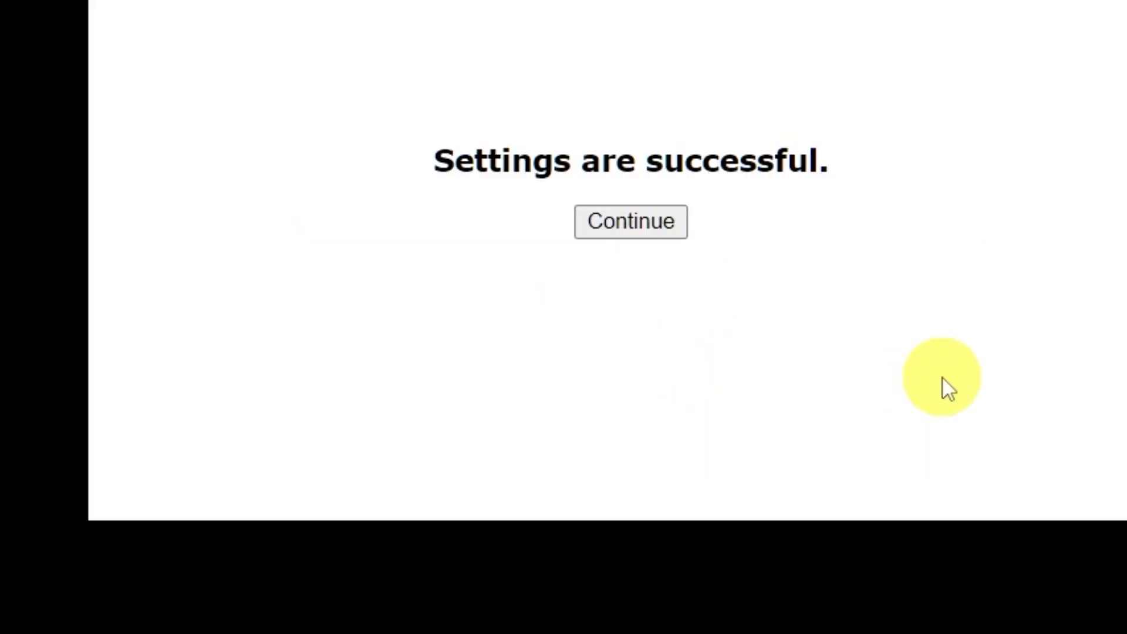
click(643, 222)
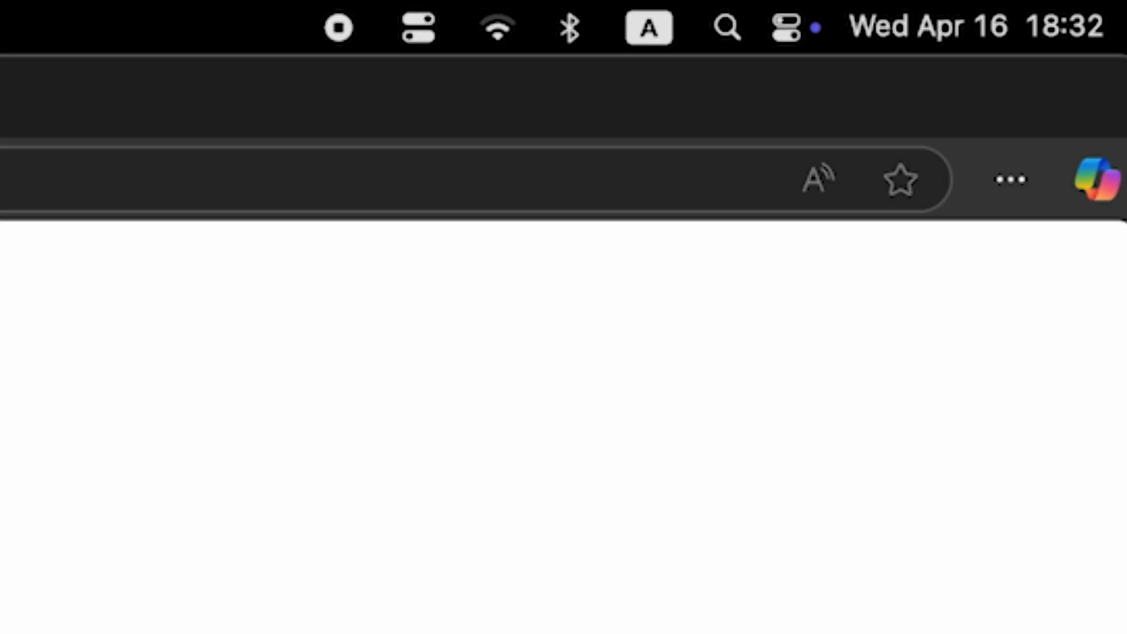
Step: Reconnect to Wi-Fi, then reboot the router from the bottom of Basic Setup
click(493, 32)
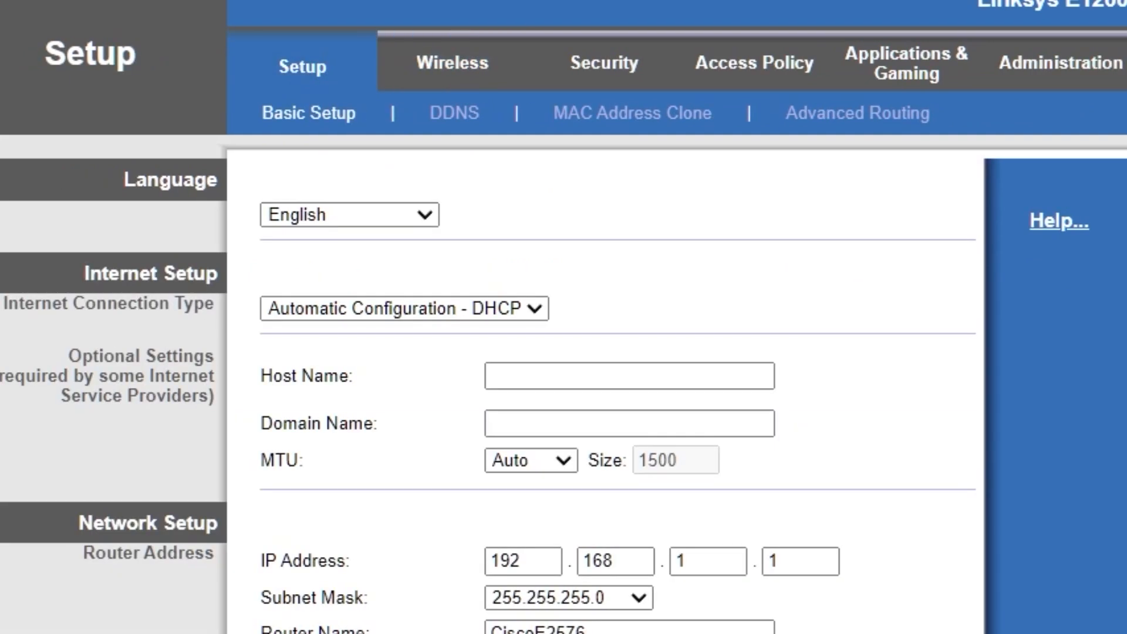
scroll(935, 437, down, 10)
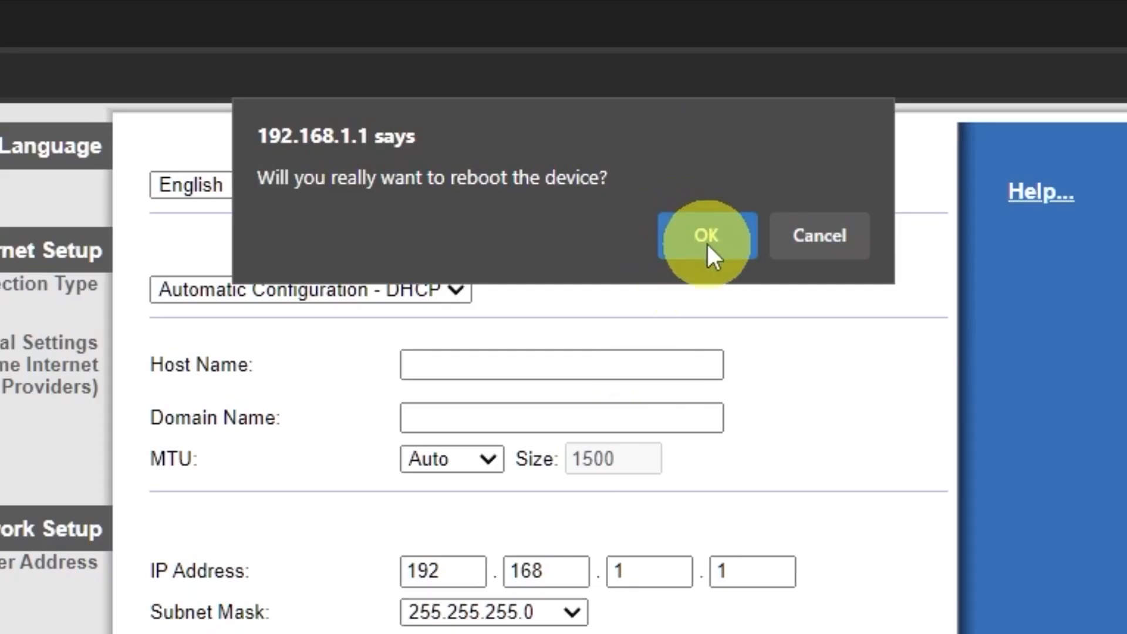
click(706, 238)
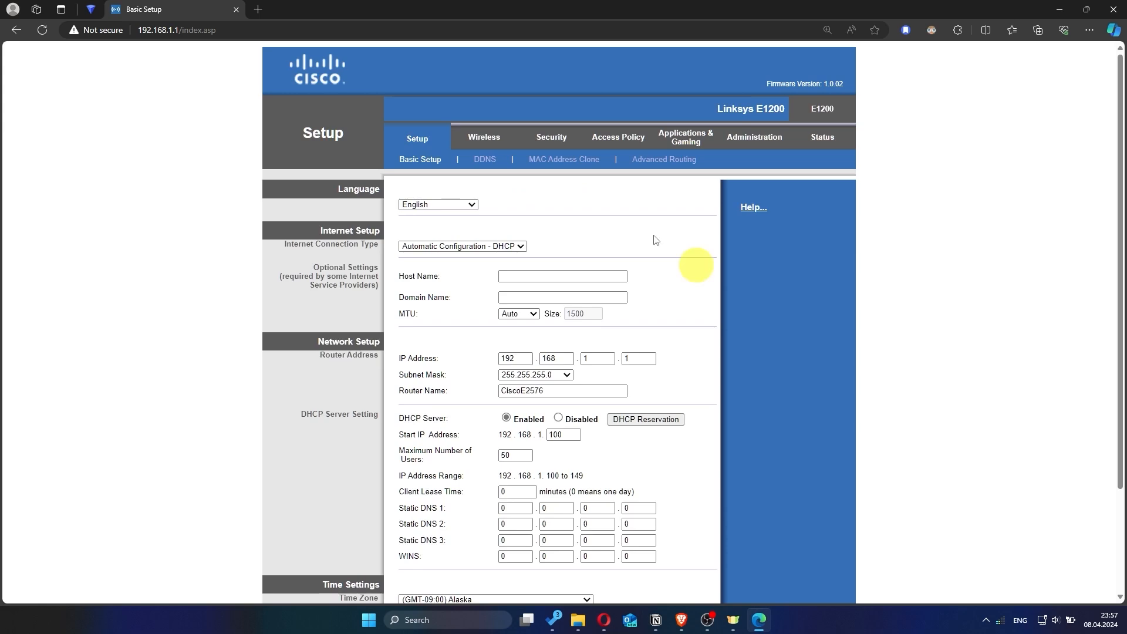
click(259, 10)
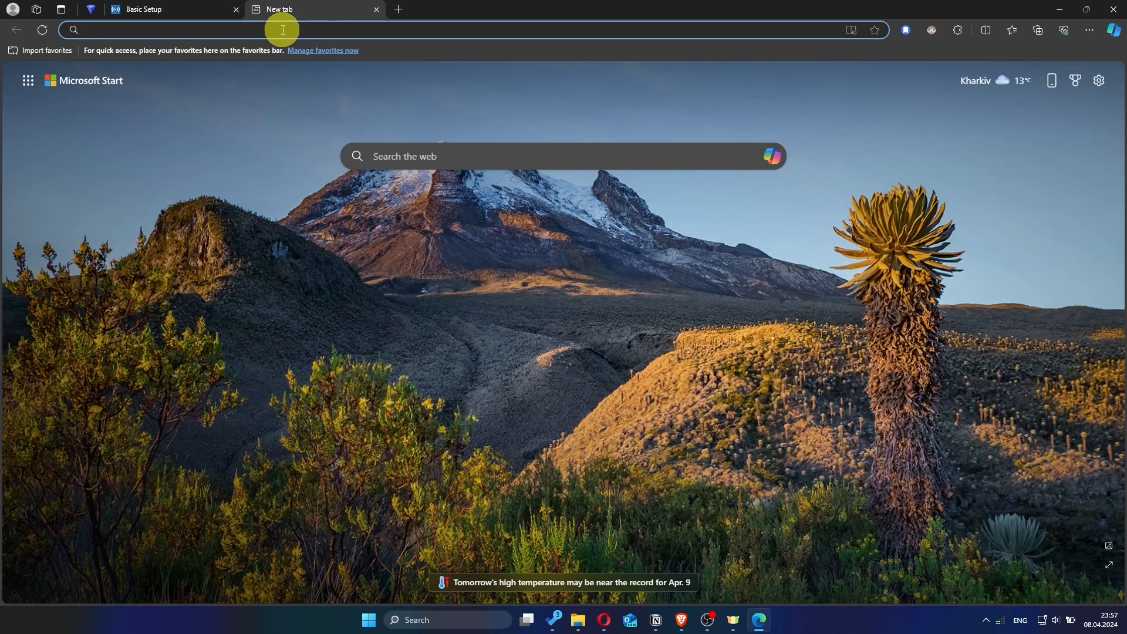
text(hhh)
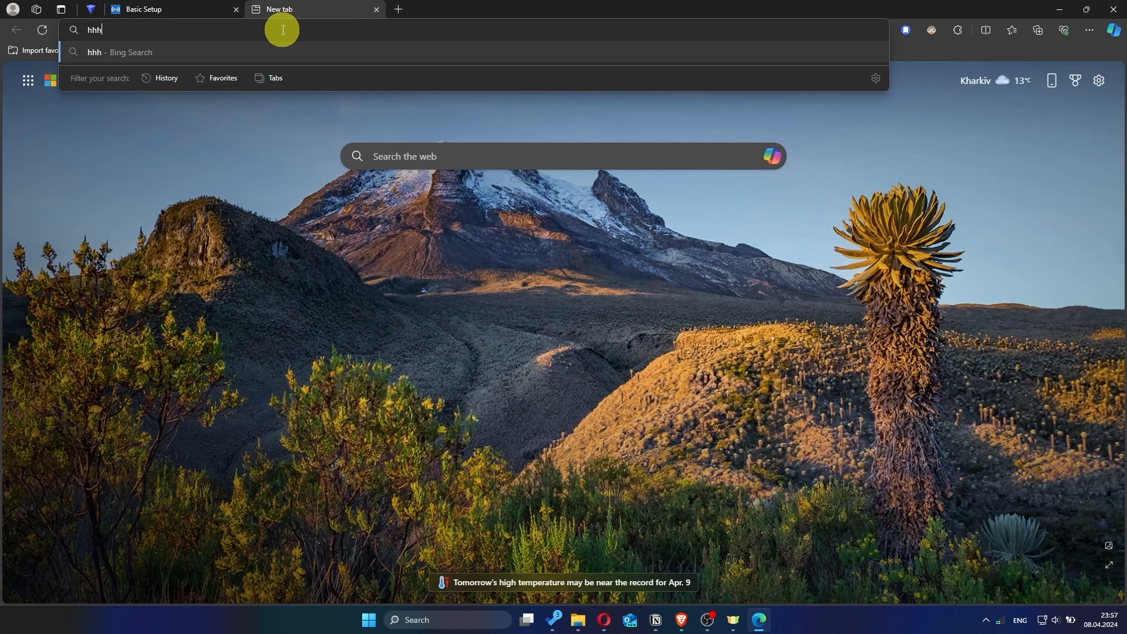
key(Return)
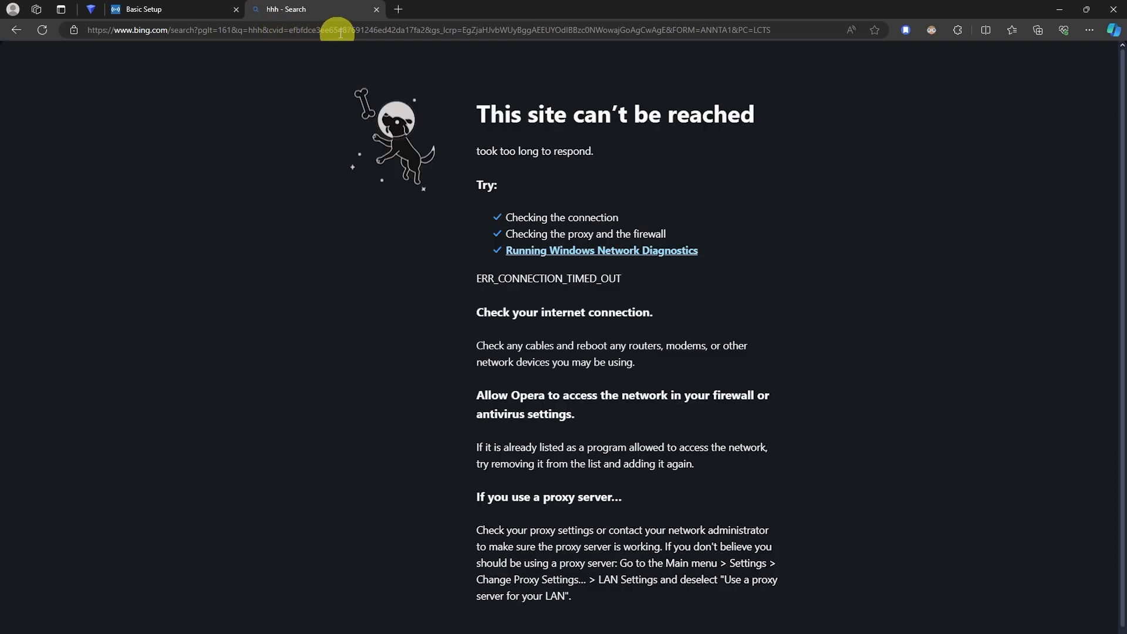
click(377, 10)
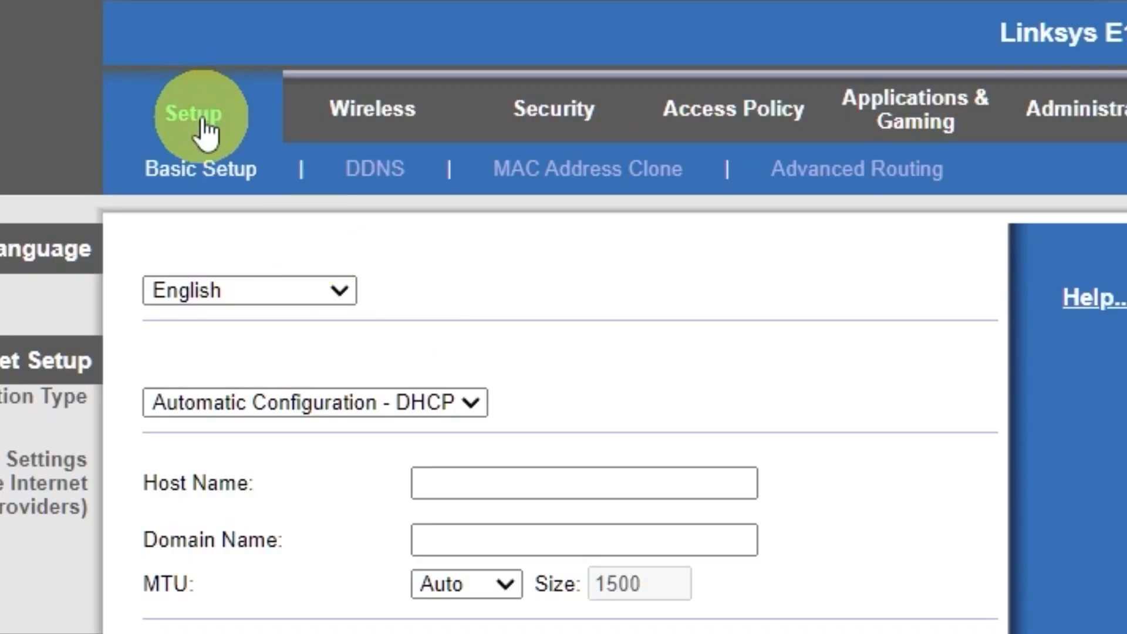
Step: Enable MAC Address Clone using this PC's MAC address and save it
click(203, 123)
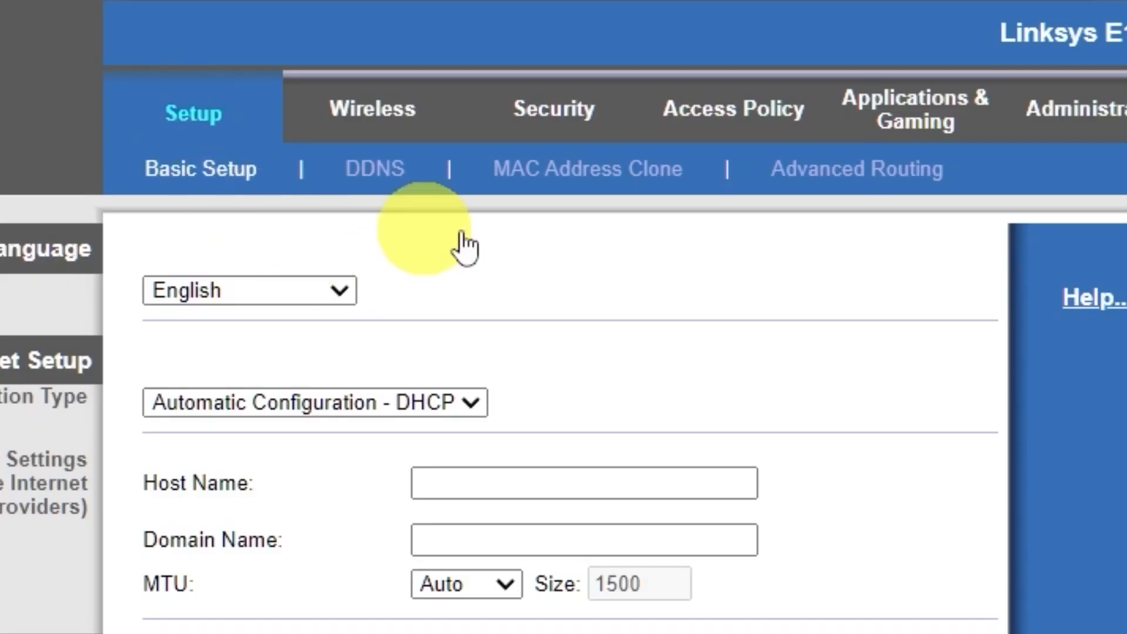
click(604, 176)
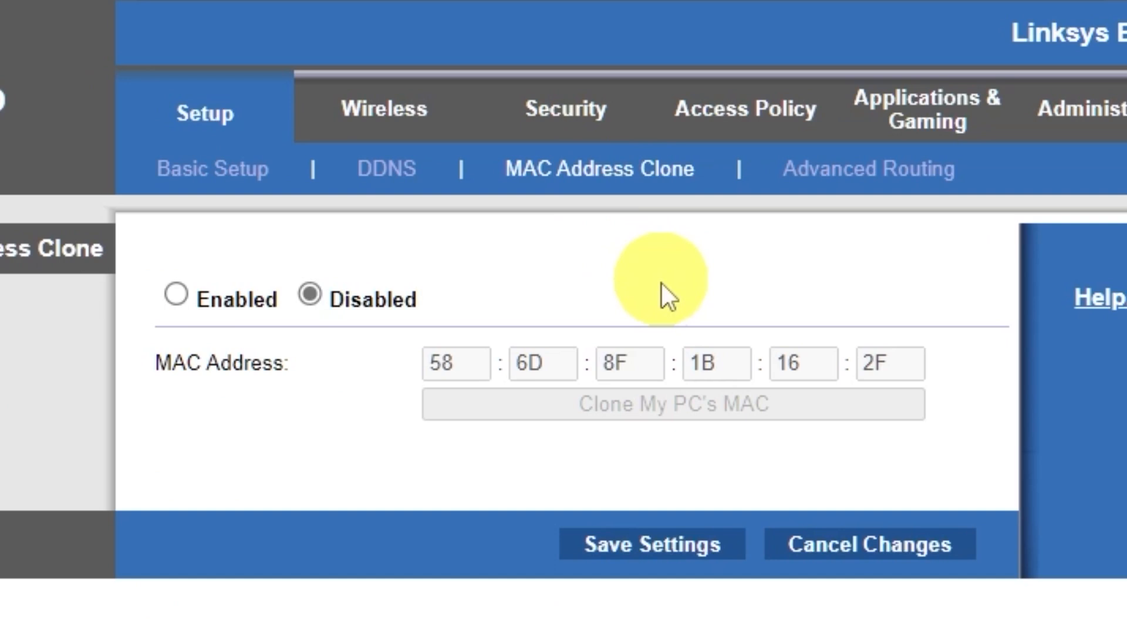
click(181, 291)
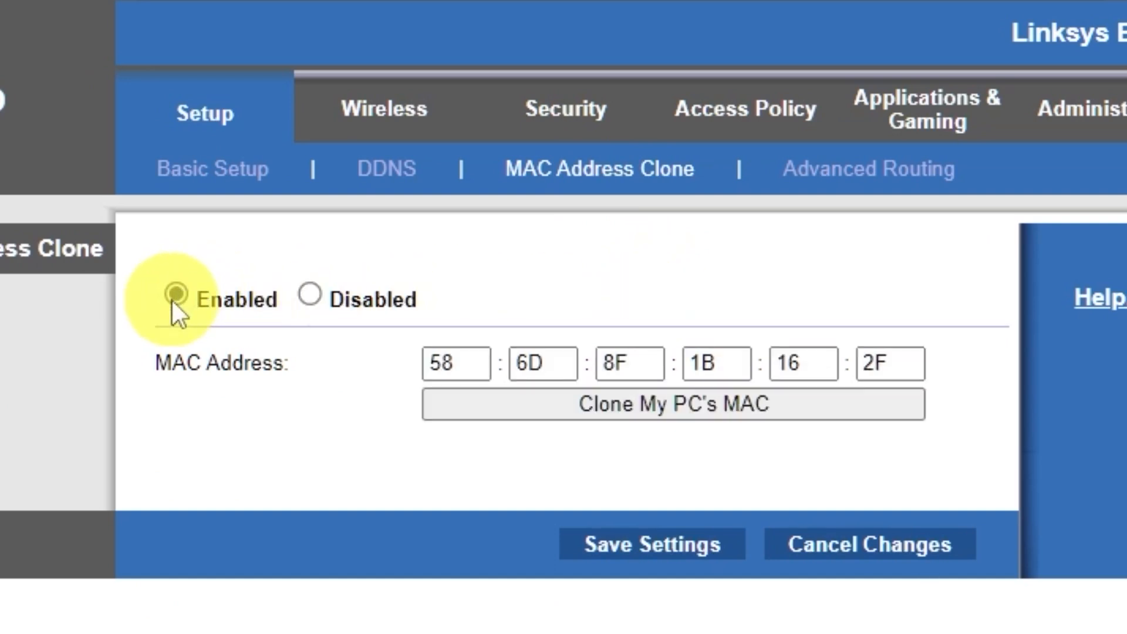
click(708, 409)
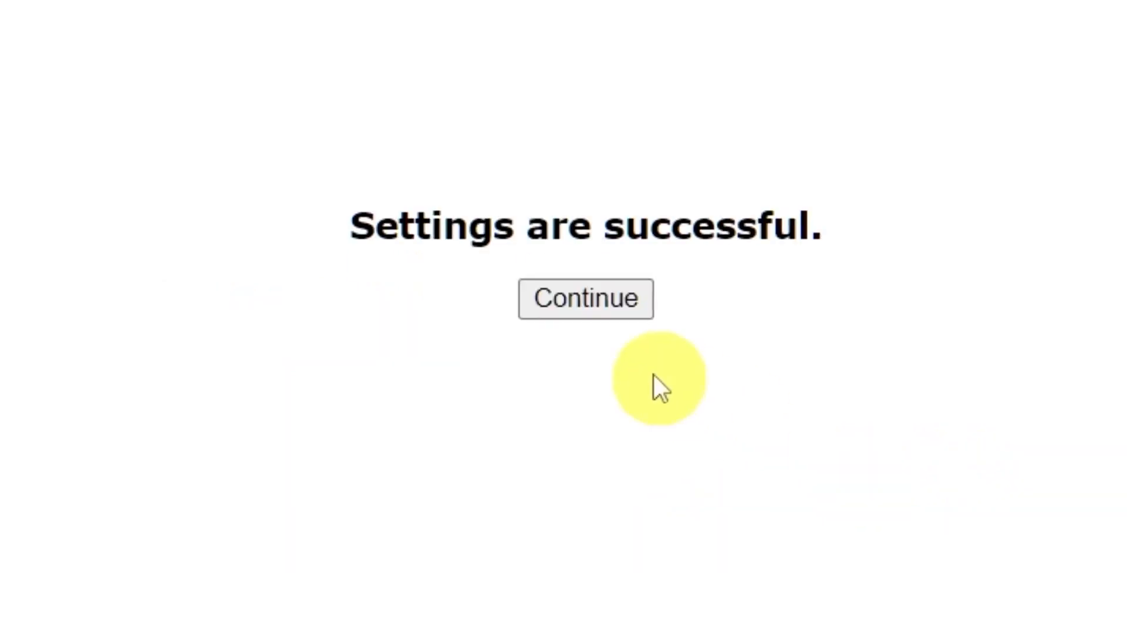
click(587, 309)
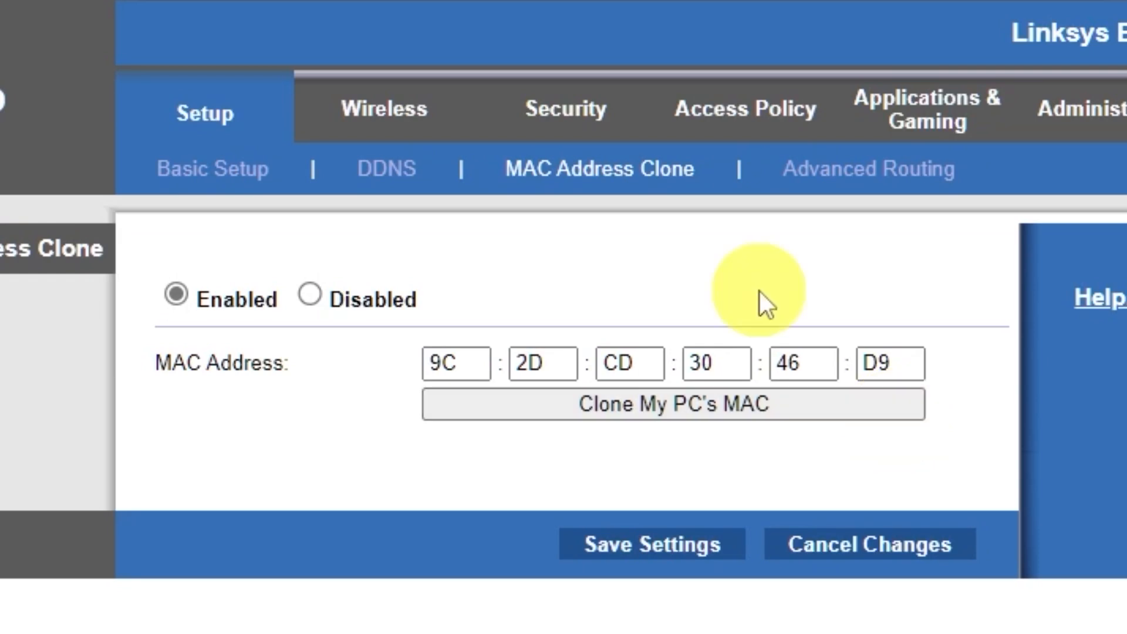
click(194, 117)
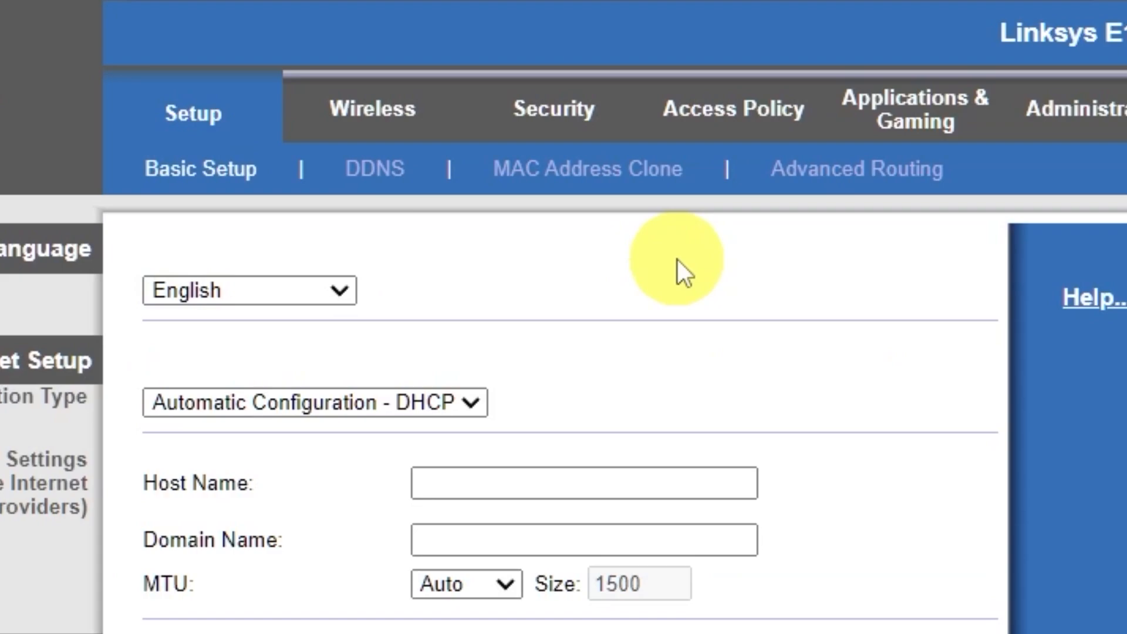
Step: Reboot the router again from Basic Setup and open a new Edge tab
scroll(371, 509, down, 10)
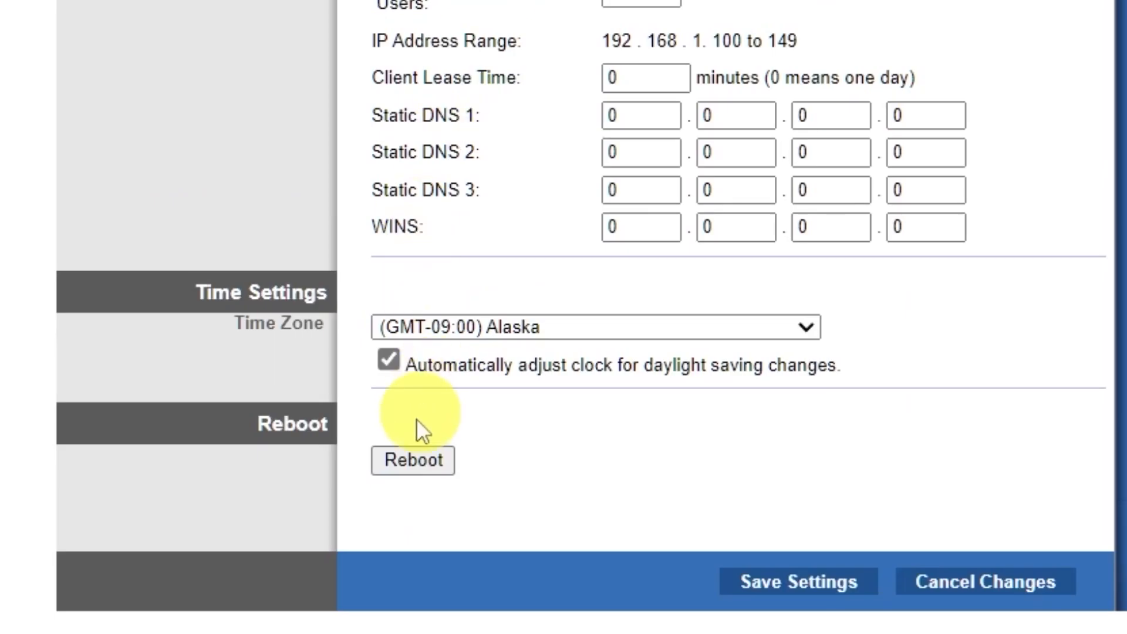
click(413, 464)
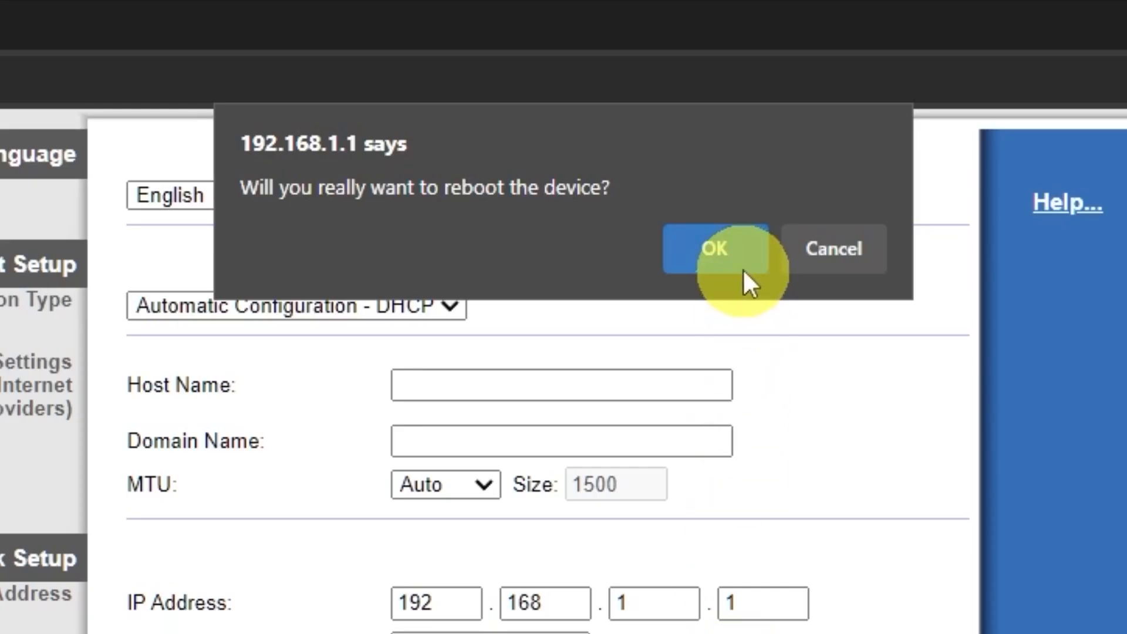
click(741, 260)
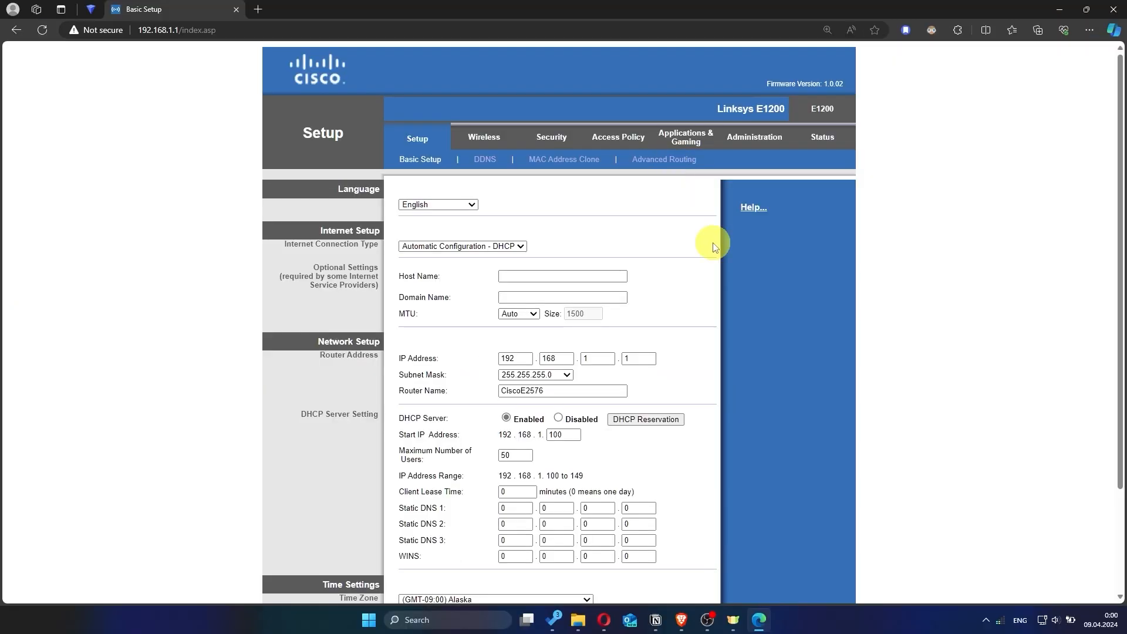
click(258, 9)
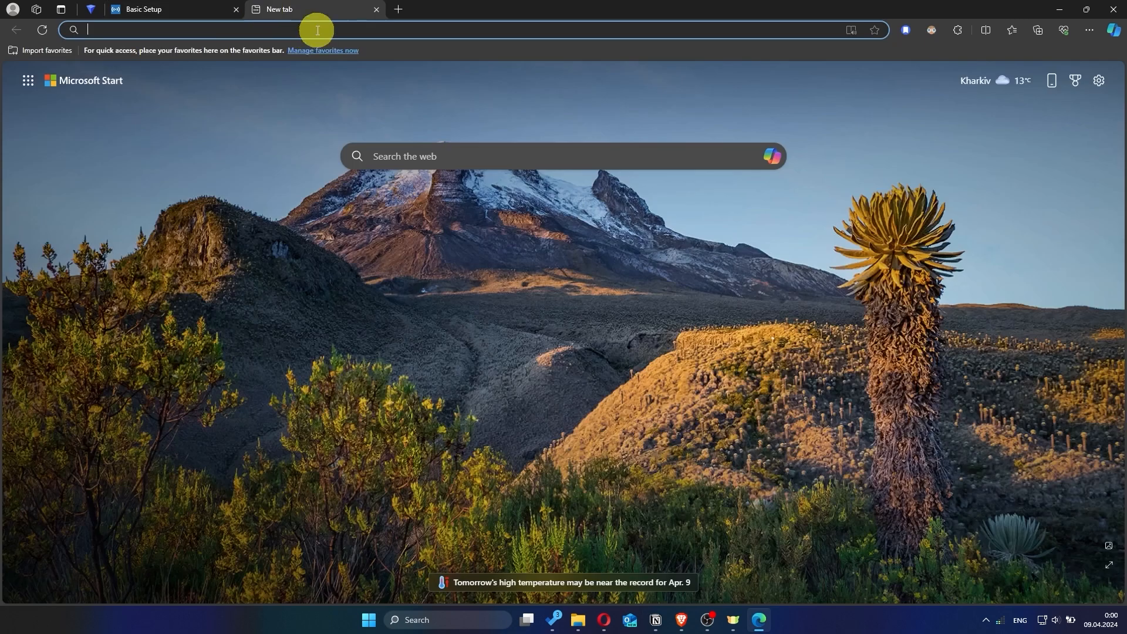
Step: Search for 'hhh' to test connectivity, then close the timed-out tab to return to Basic Setup
text(hhh)
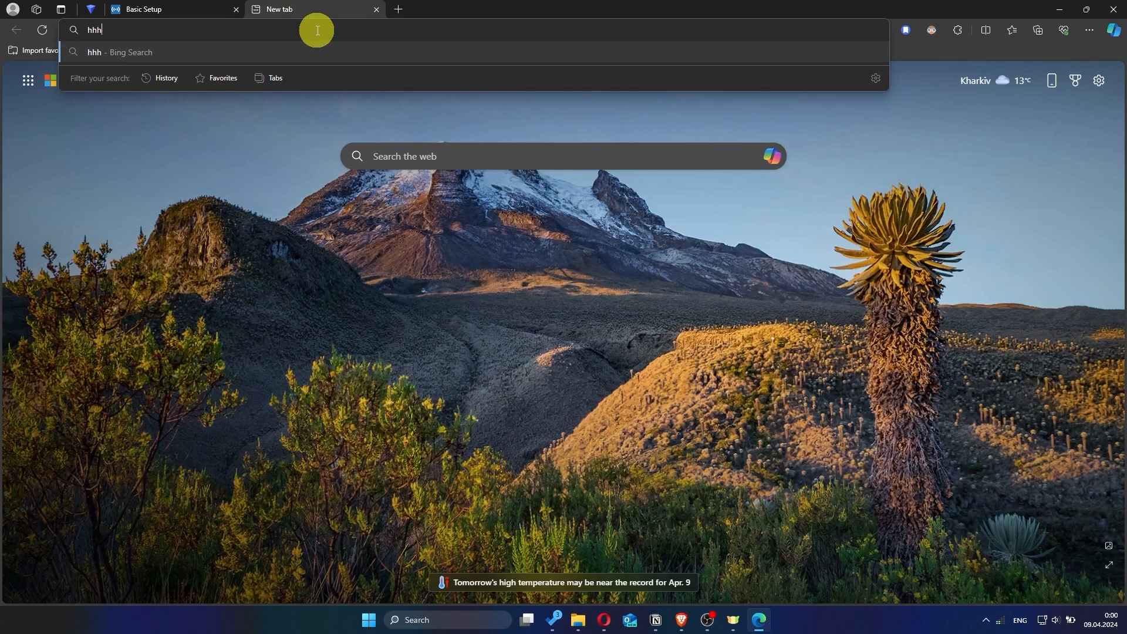
key(Return)
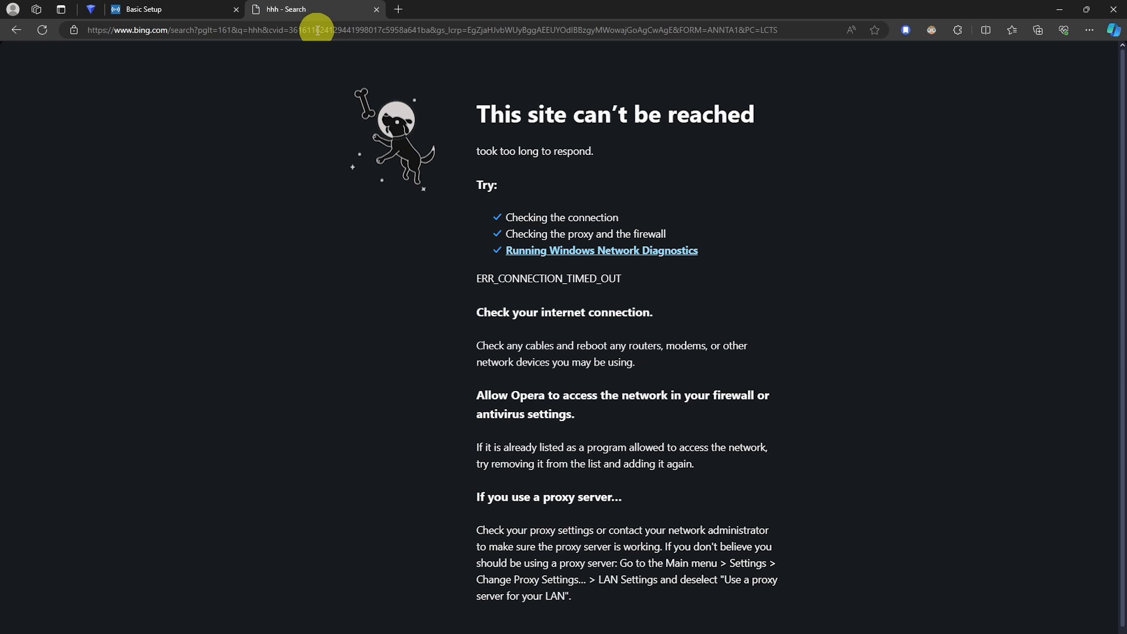
click(377, 9)
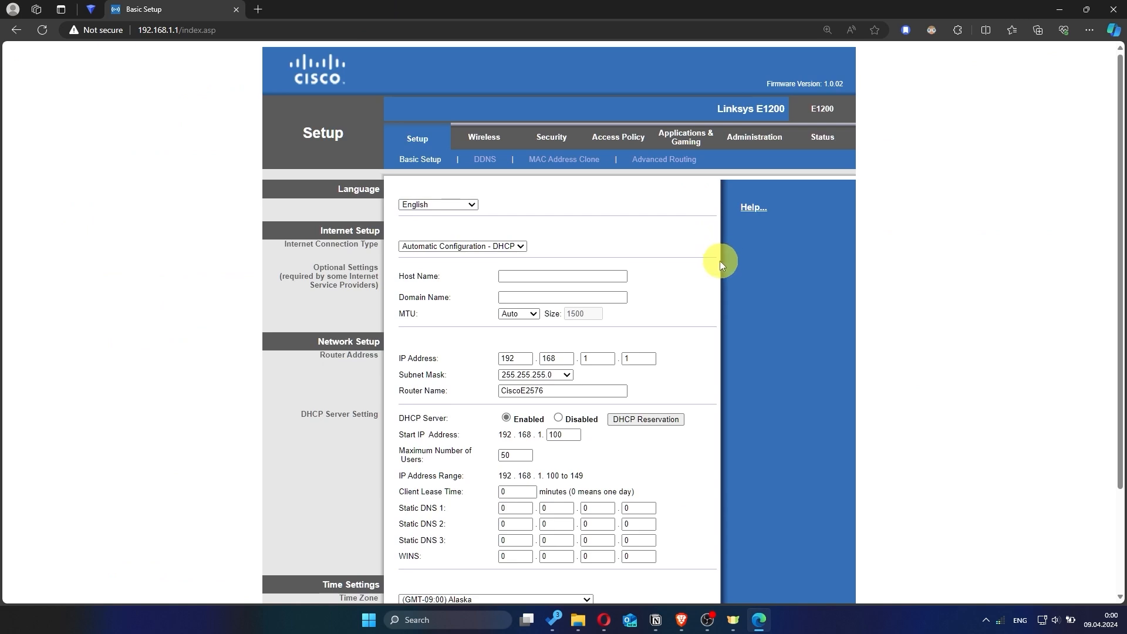